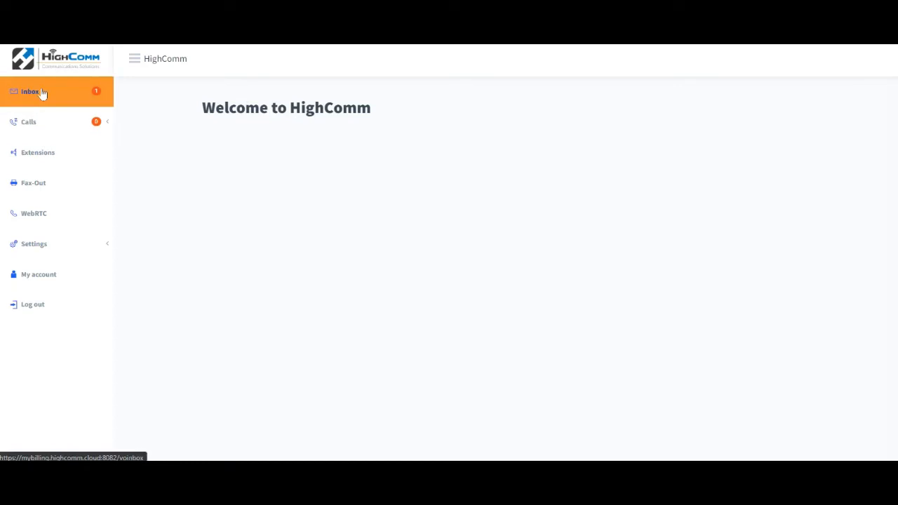
Open the inbox and filter its messages to show only the FAX type.
click(42, 93)
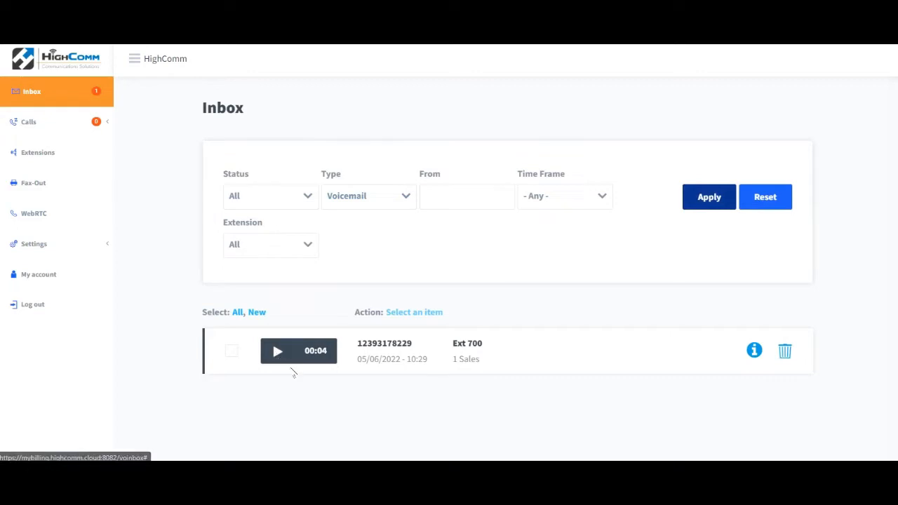
click(280, 197)
click(356, 197)
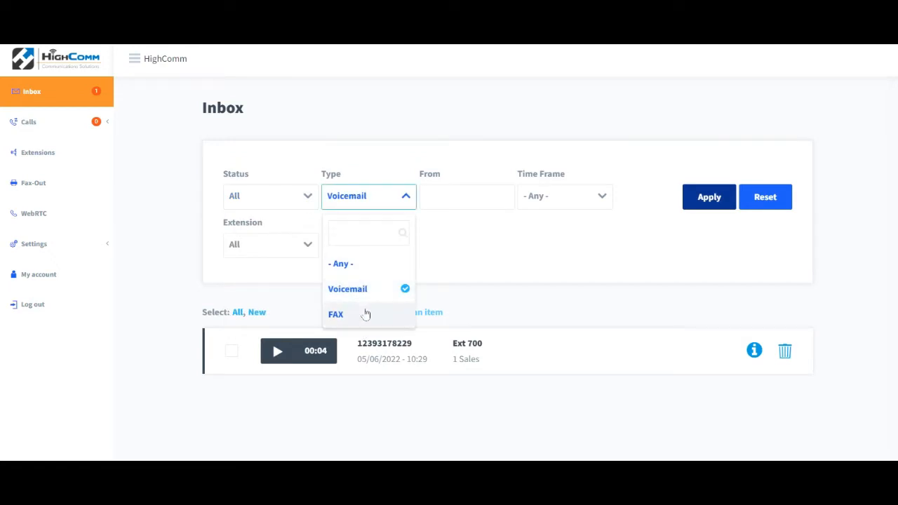
click(380, 314)
click(368, 199)
click(371, 313)
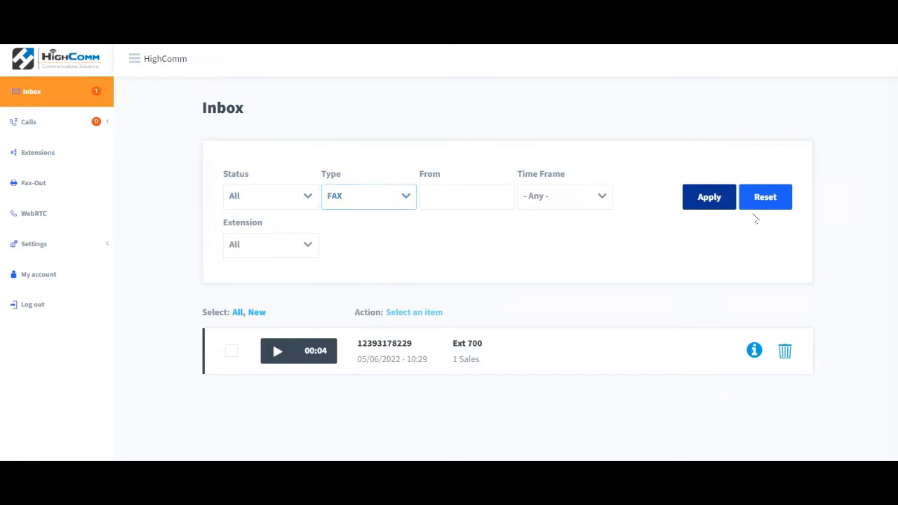
click(720, 199)
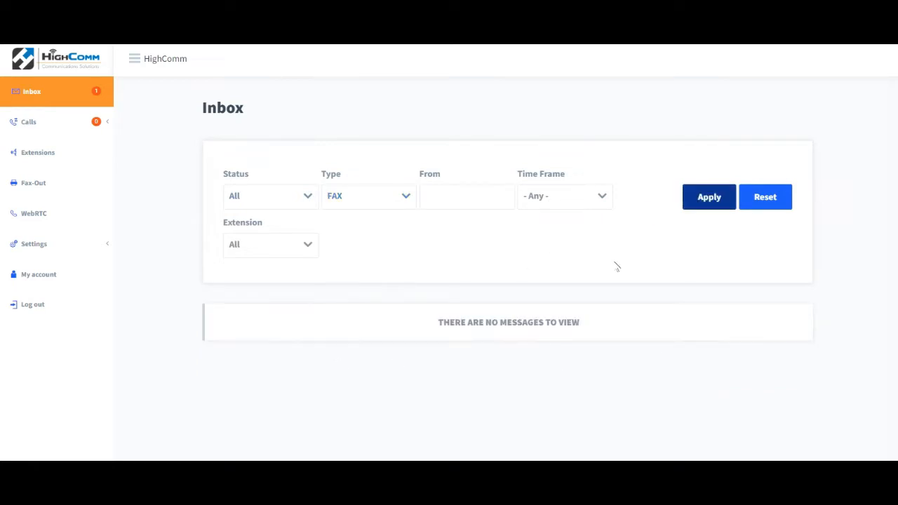
Filter the inbox back to Voicemail messages.
click(405, 197)
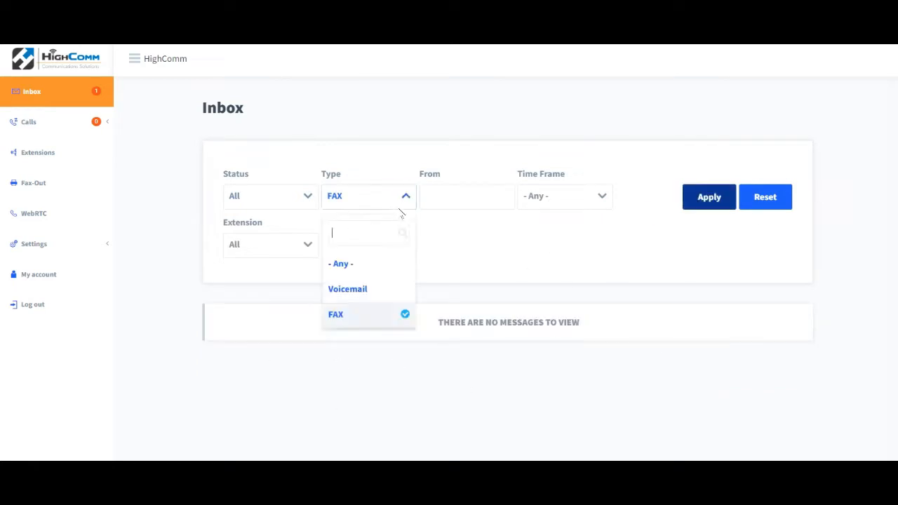
click(392, 291)
click(689, 198)
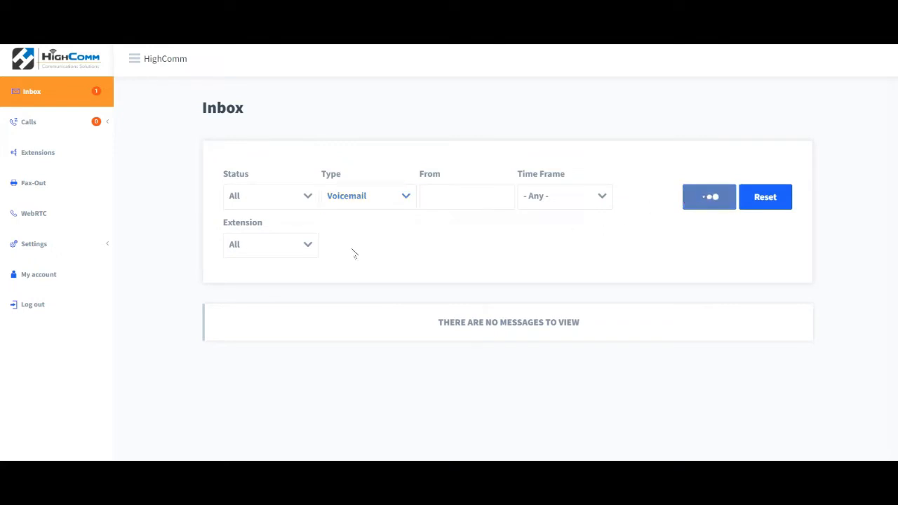
Play the voicemail and open its details, then close them.
click(277, 353)
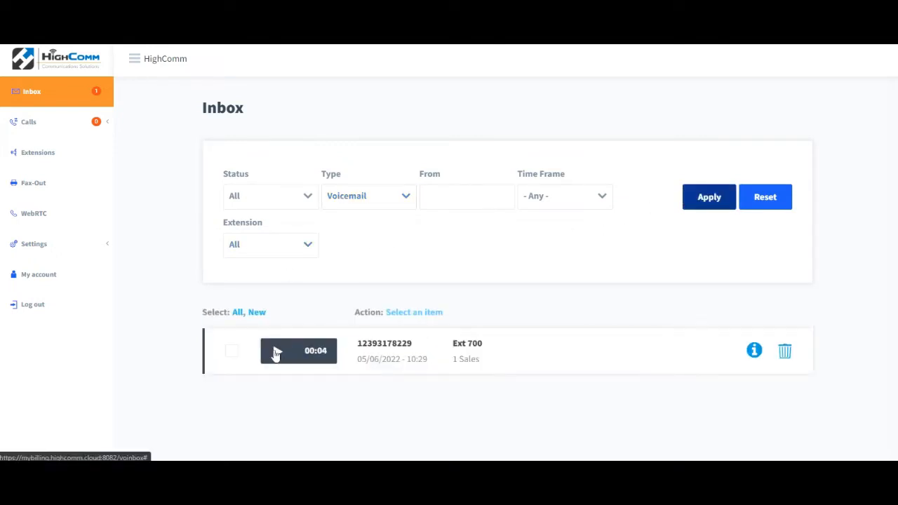
click(754, 350)
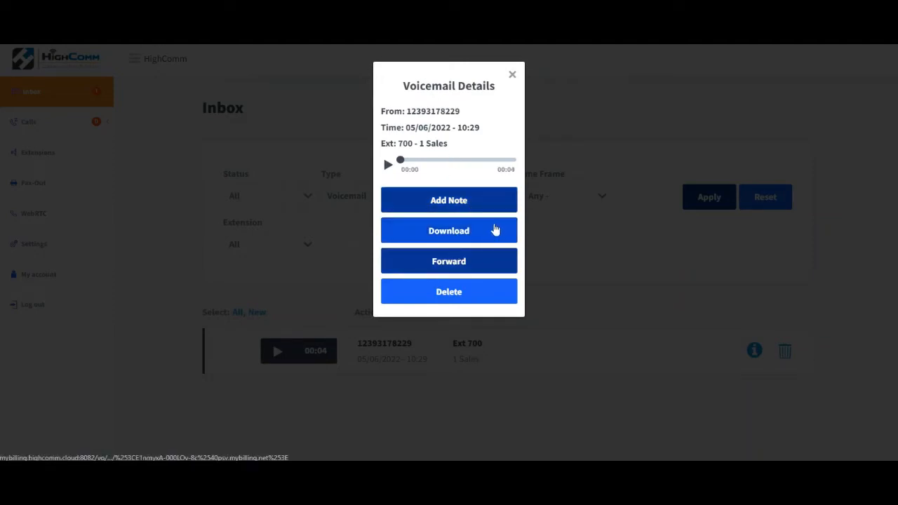
click(512, 76)
Open Inbound calls and set the From filter to the first suggested caller number.
click(58, 126)
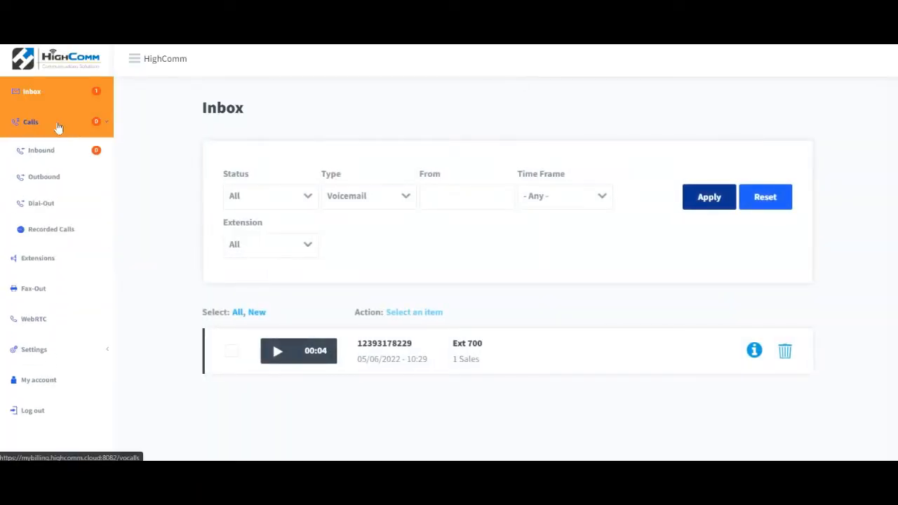
click(52, 158)
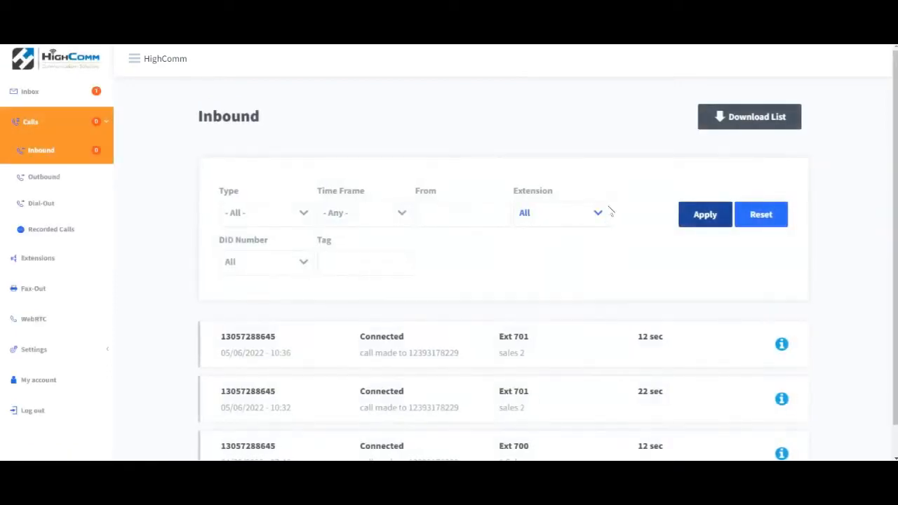
scroll(449, 280, down, 1)
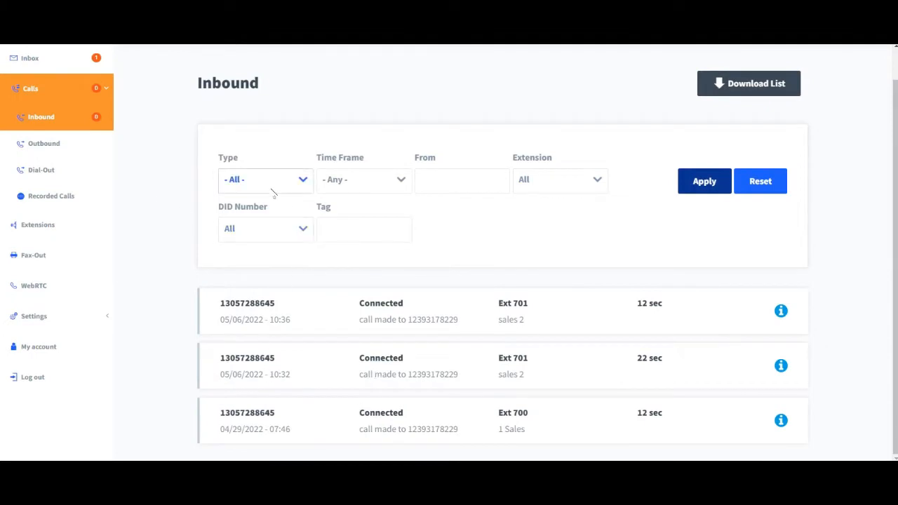
click(469, 180)
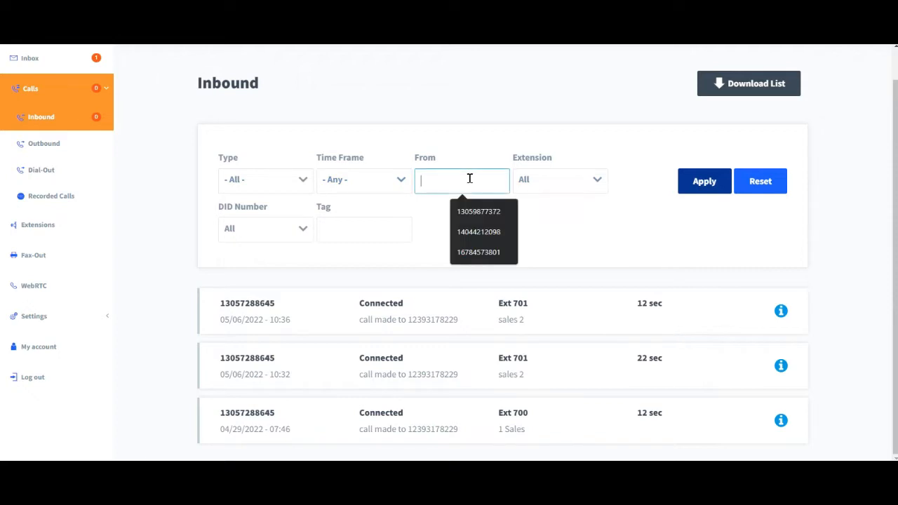
click(474, 214)
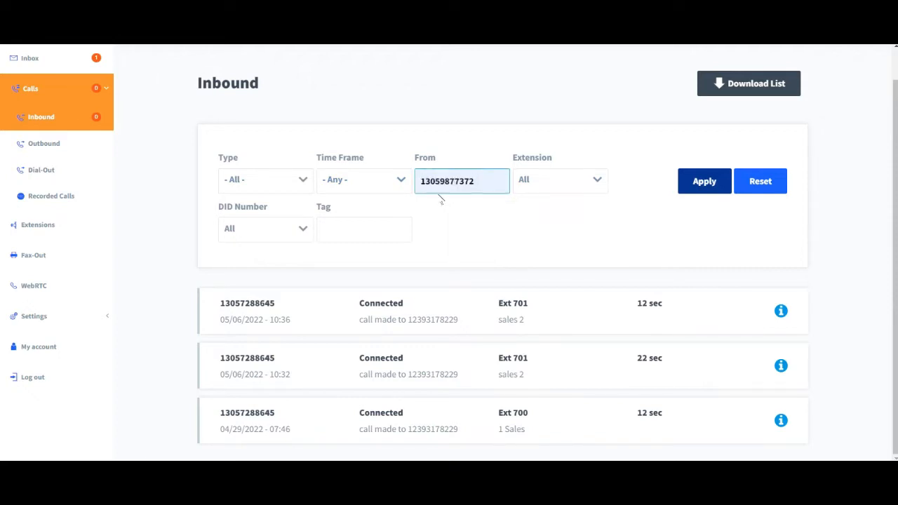
Review the Time Frame and Type filter options without changing them.
click(362, 174)
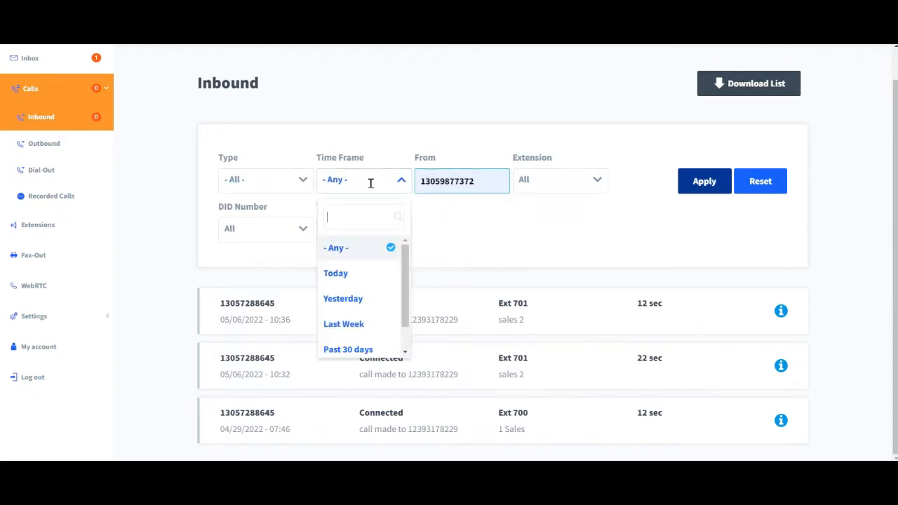
click(501, 232)
click(278, 177)
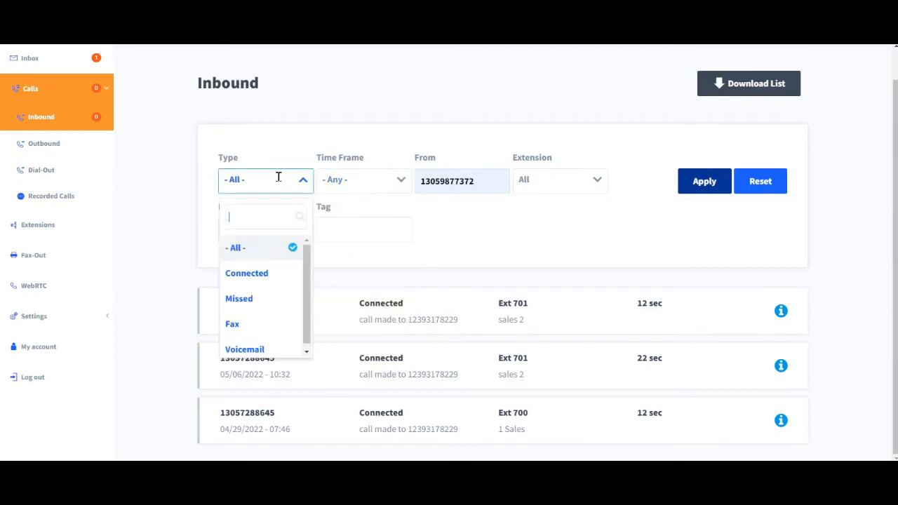
click(385, 222)
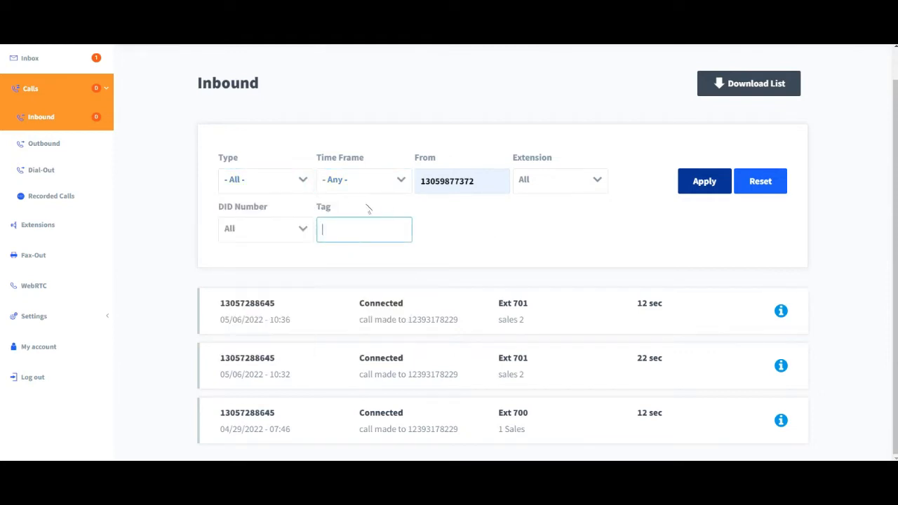
Set the DID Number filter to the listed DID and the Extension filter to Ext 702 - sales 3.
click(303, 228)
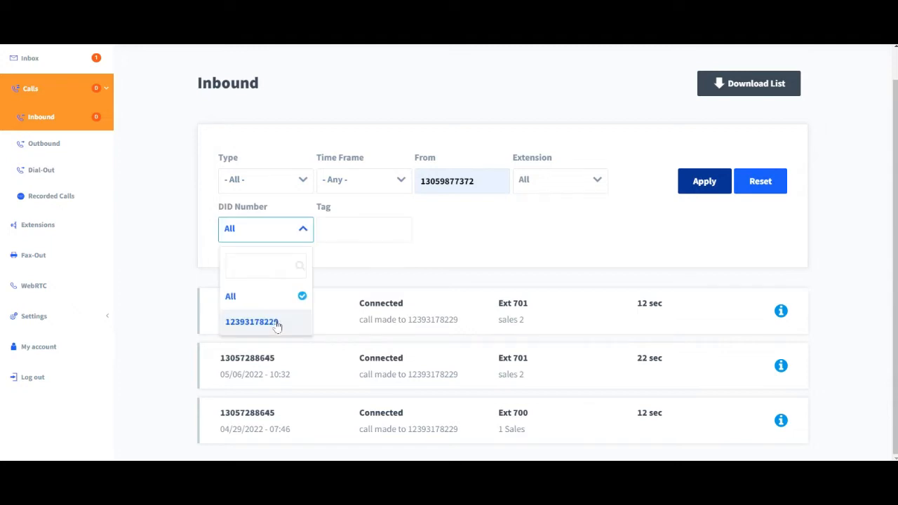
click(277, 322)
click(573, 178)
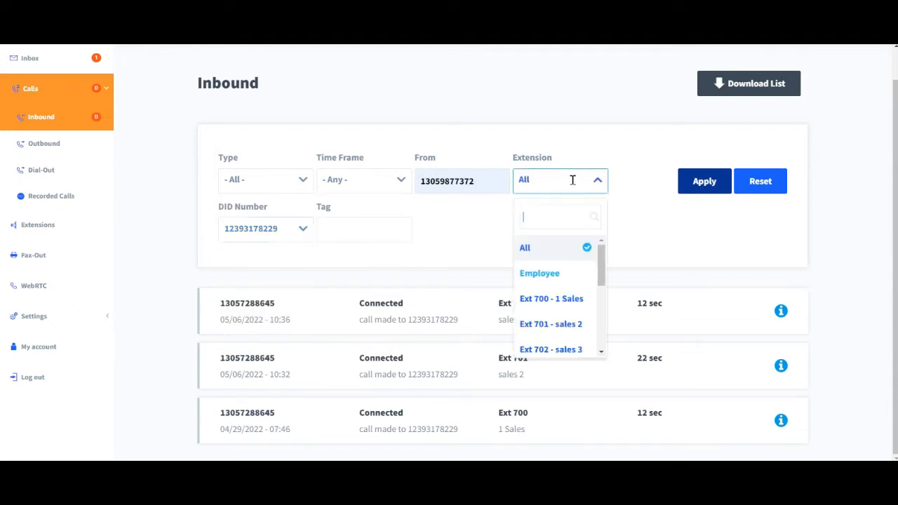
drag(601, 257, 601, 281)
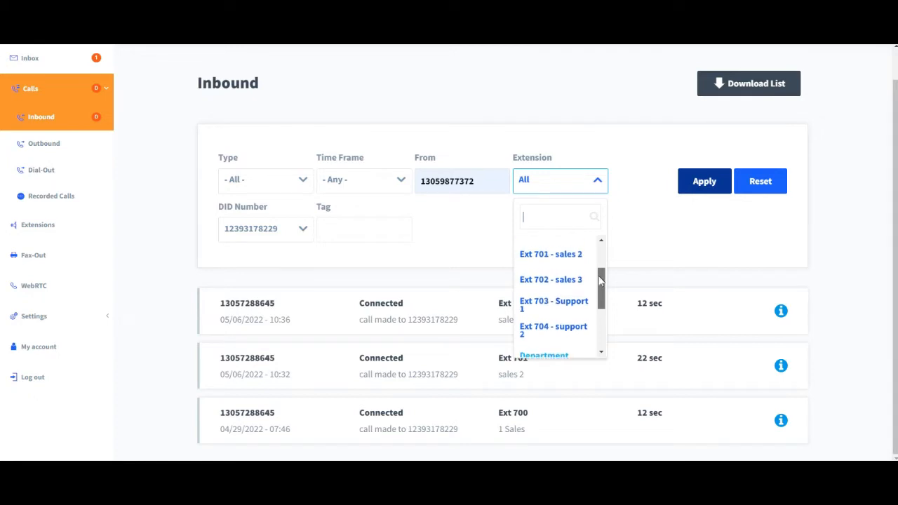
click(558, 281)
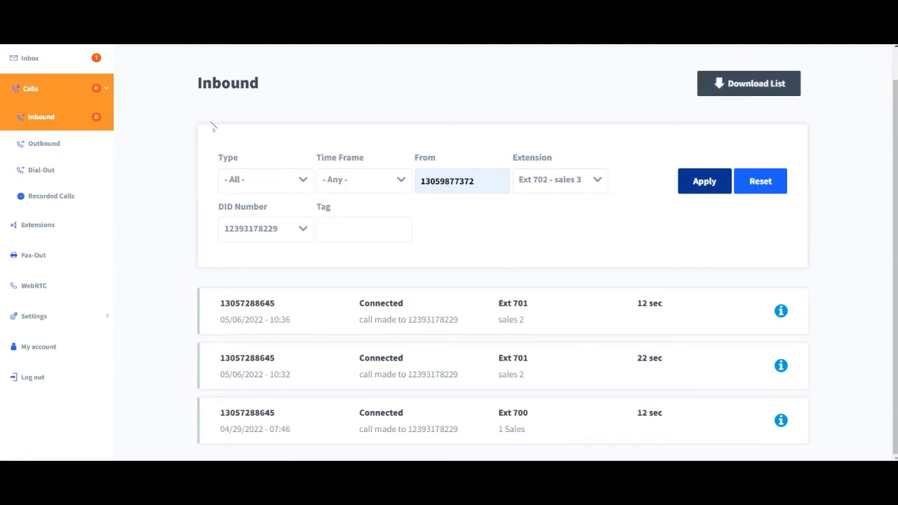
Open Outbound calls and view the details of the most recent call.
click(66, 148)
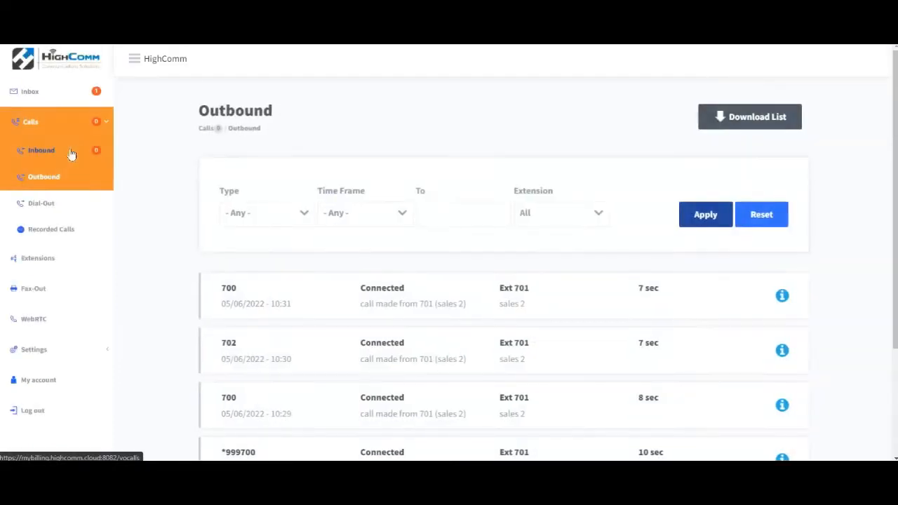
scroll(895, 224, down, 1)
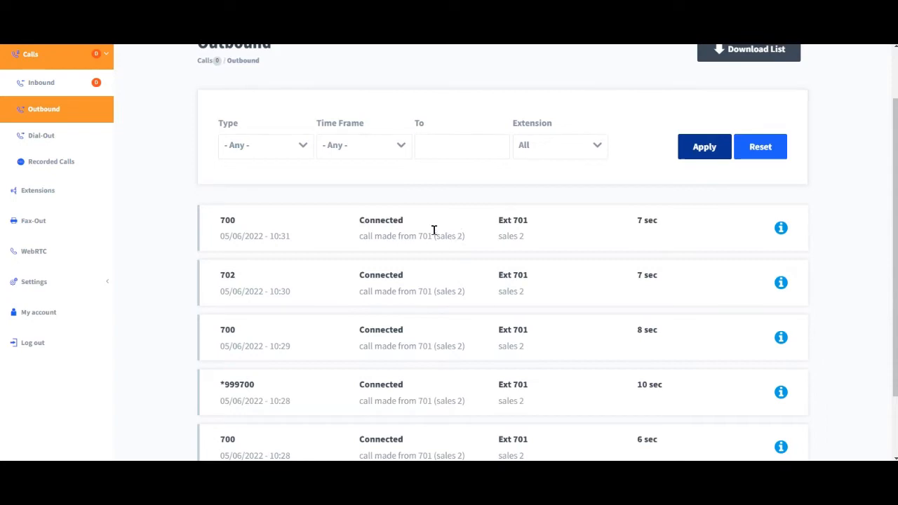
double_click(389, 221)
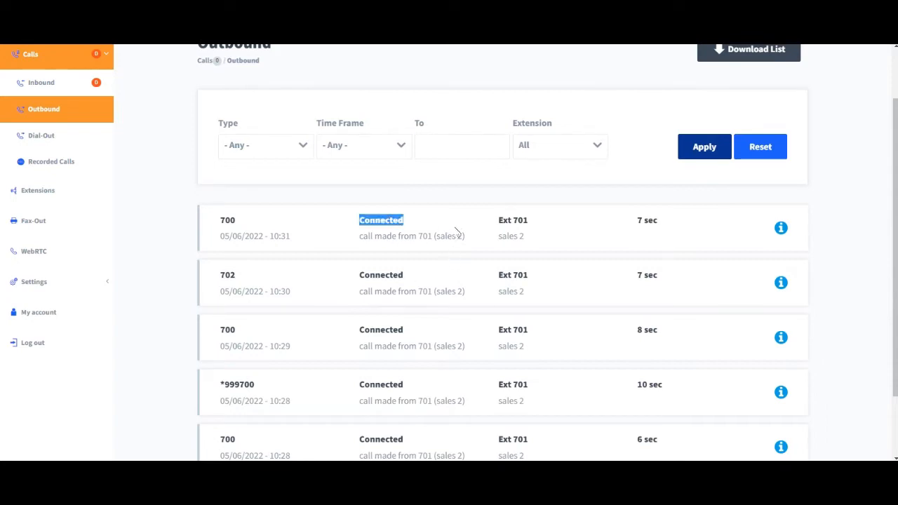
double_click(505, 221)
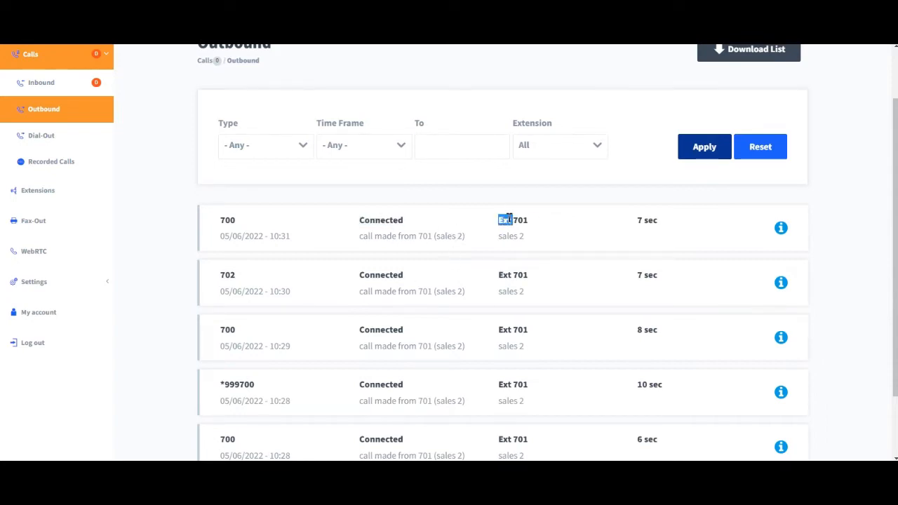
drag(509, 219, 520, 219)
click(783, 231)
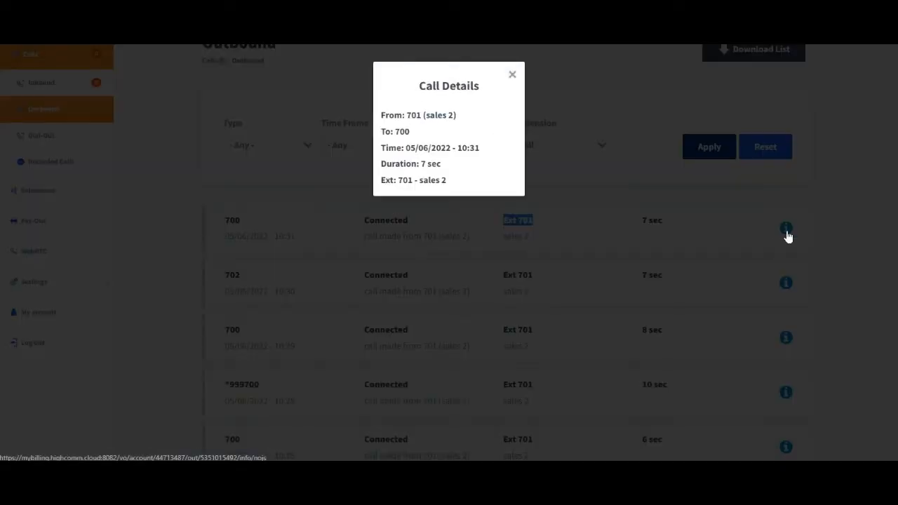
click(267, 146)
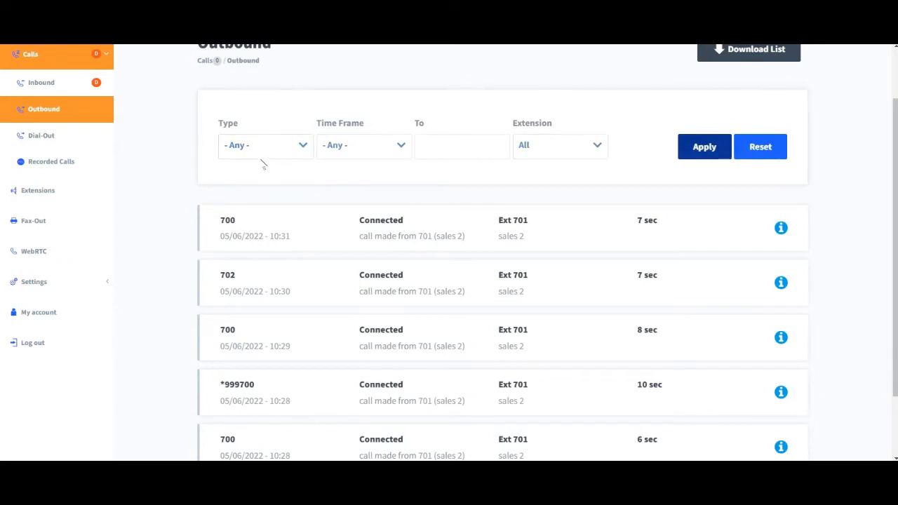
Open Recorded Calls and play the recording from 701 (sales 2).
click(62, 161)
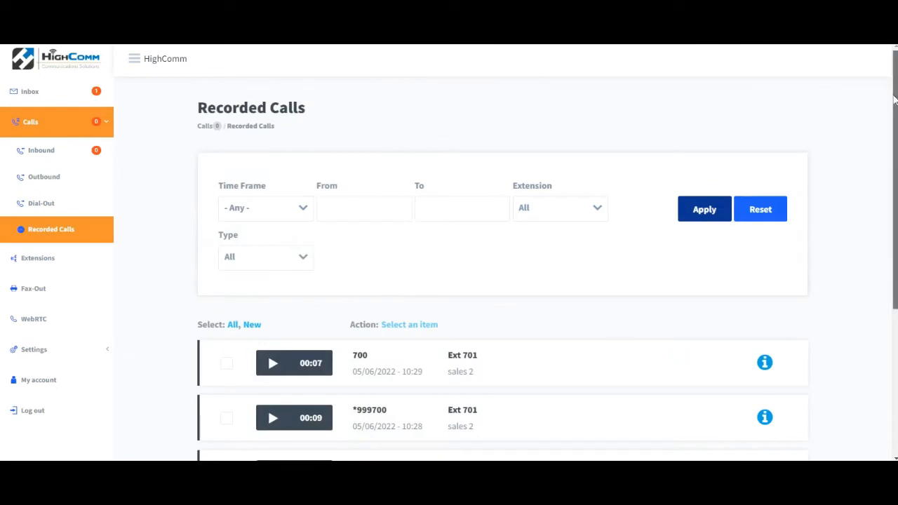
scroll(894, 138, down, 2)
scroll(894, 139, down, 3)
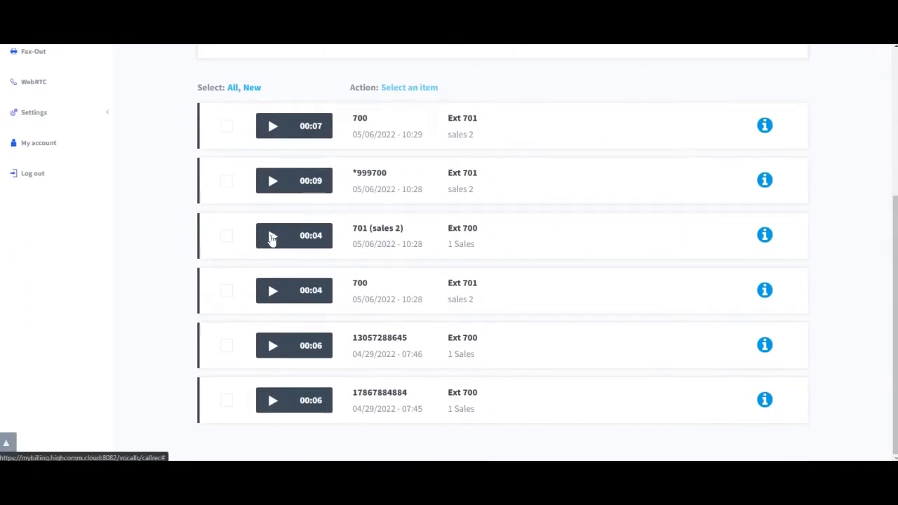
click(272, 238)
click(267, 247)
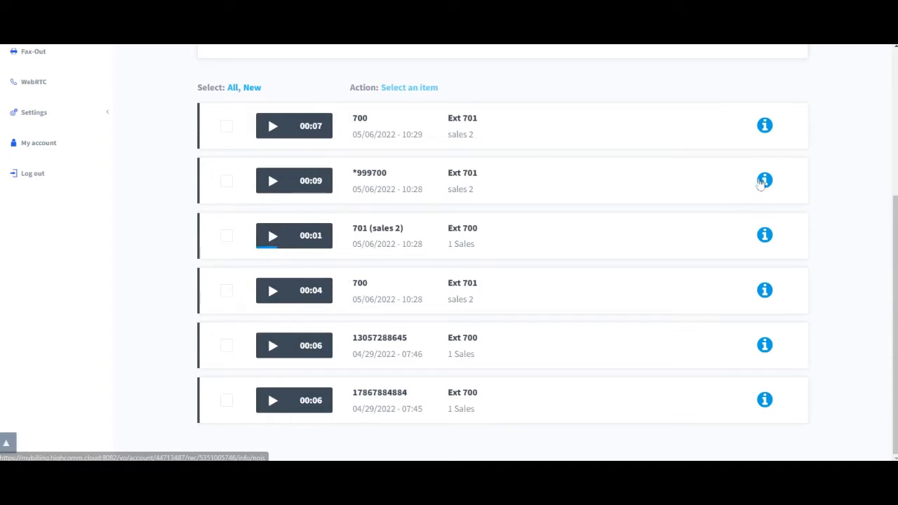
Open that recording's details and its Forward dialog, then close it.
click(766, 237)
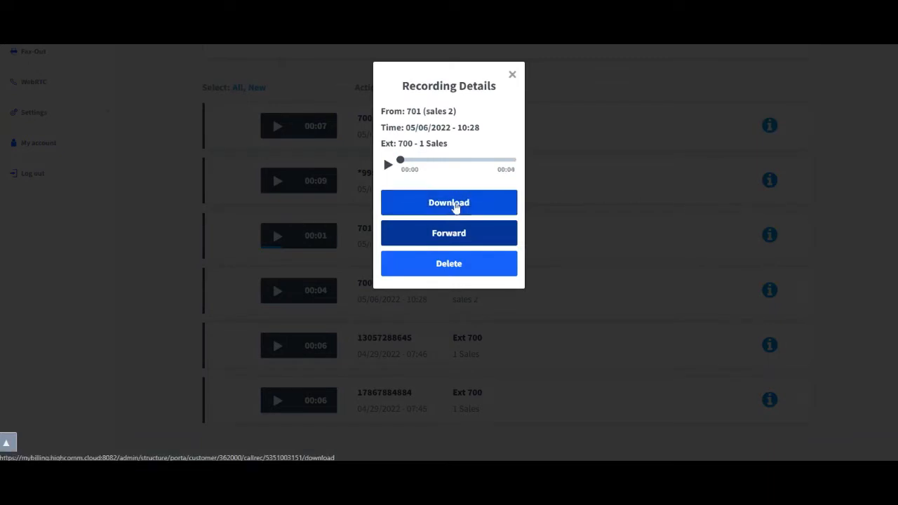
click(466, 236)
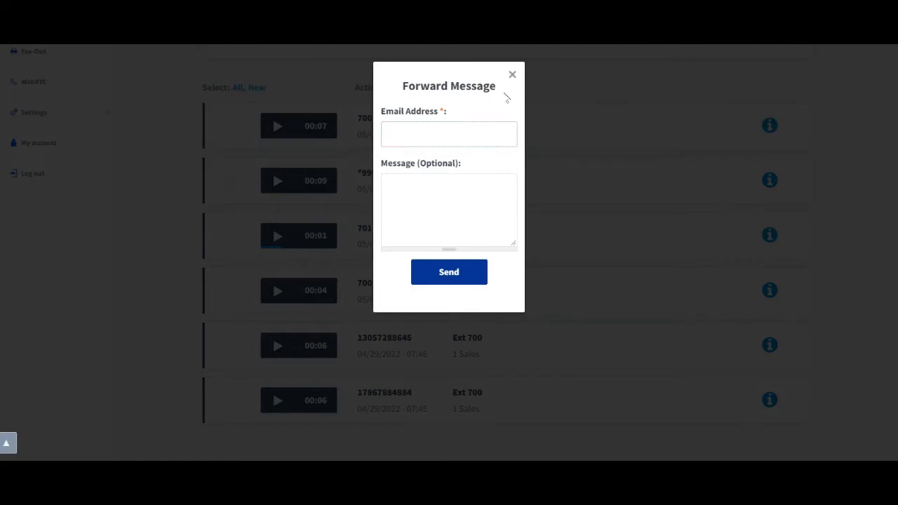
click(512, 75)
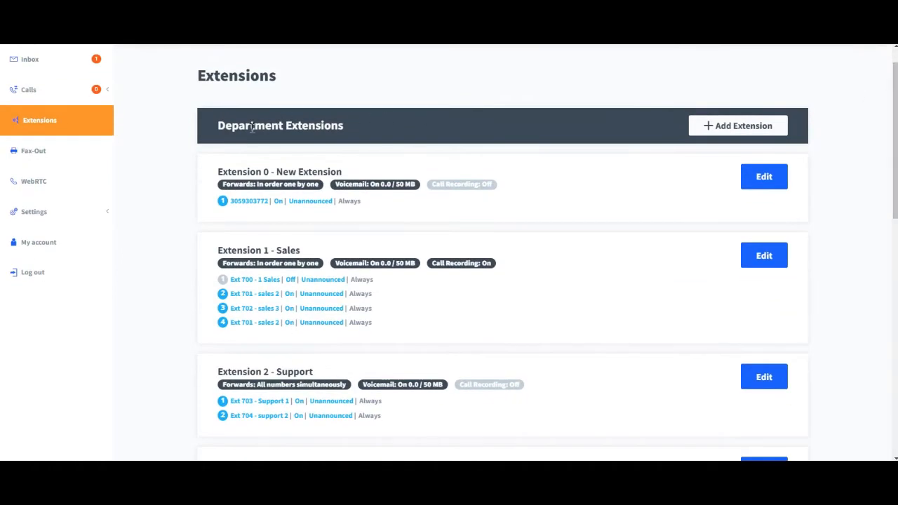
Open Extension 1 - Sales for editing and review its general and forwarding settings.
triple_click(251, 127)
drag(892, 87, 892, 117)
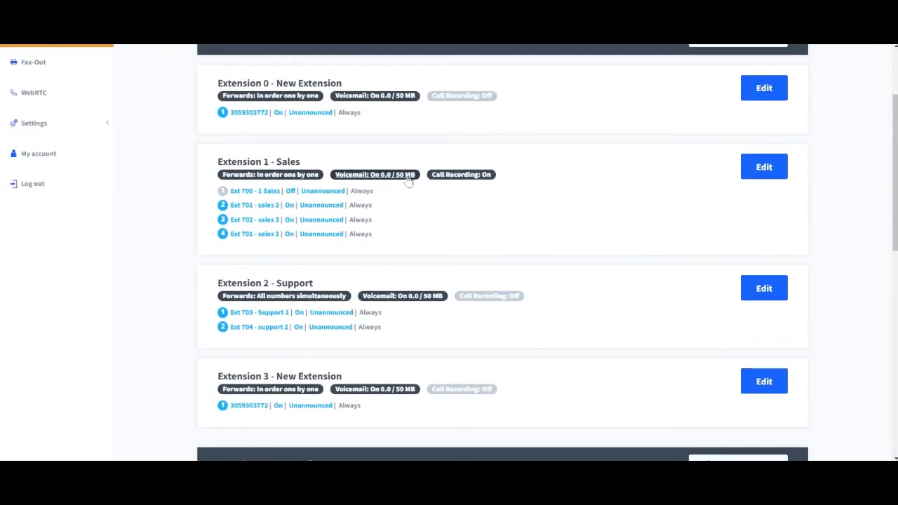
click(753, 174)
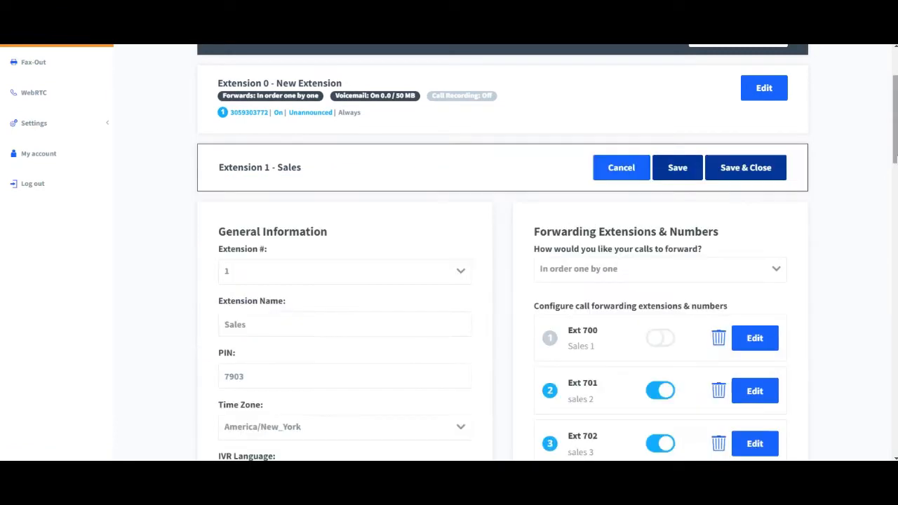
drag(896, 138, 896, 175)
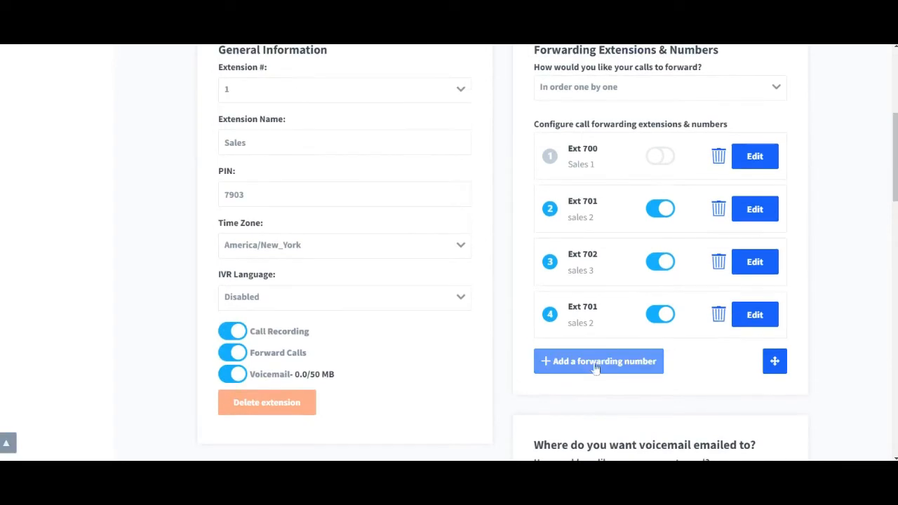
Add Ext 703 - Support 1 as a new forwarding number for the Sales extension.
click(637, 362)
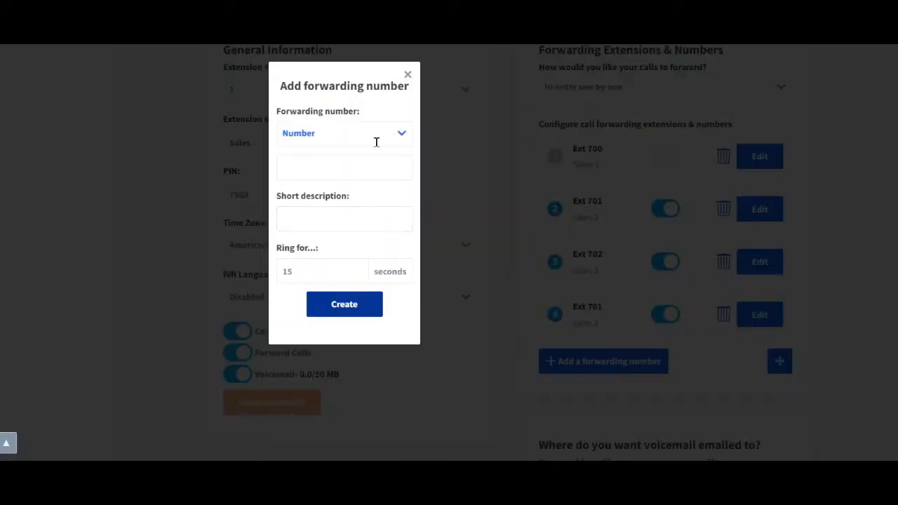
click(367, 136)
drag(406, 228, 404, 275)
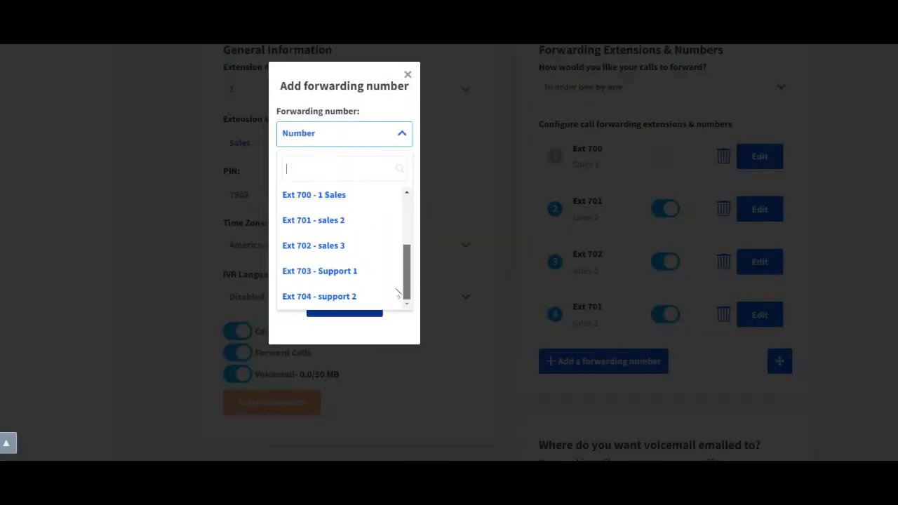
click(357, 267)
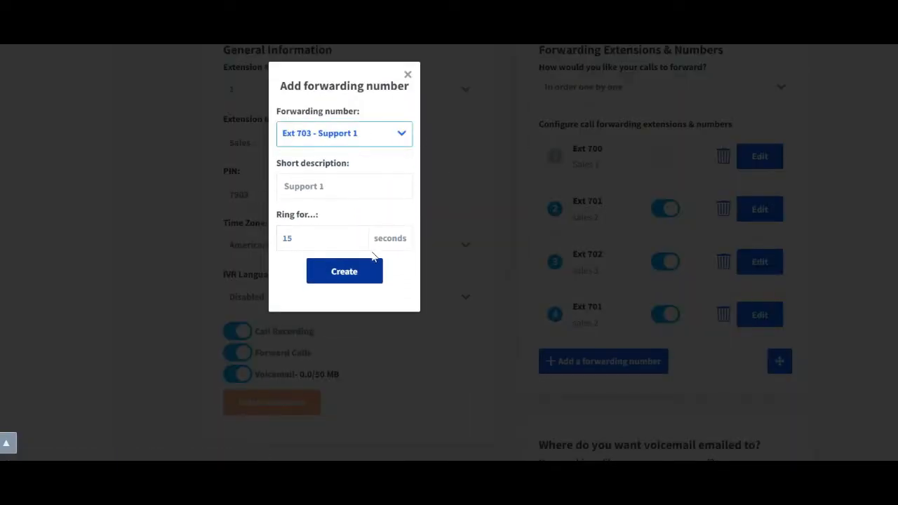
click(335, 276)
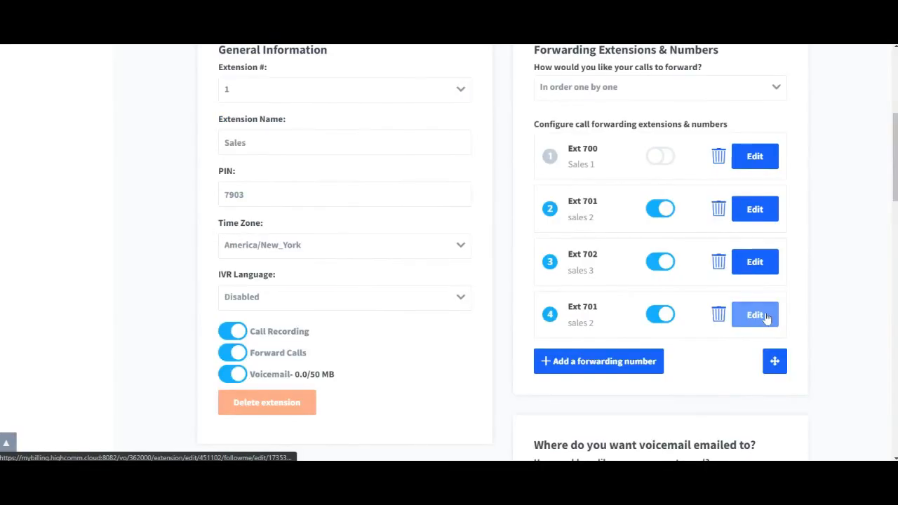
Edit the fourth forwarding entry (Ext 701 - sales 2) and set its display name prefix to Garage.
click(754, 316)
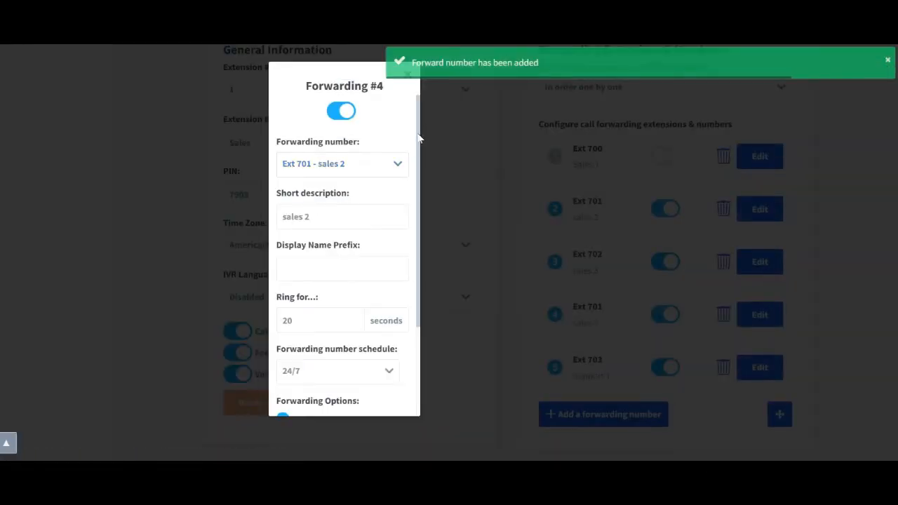
scroll(372, 244, down, 5)
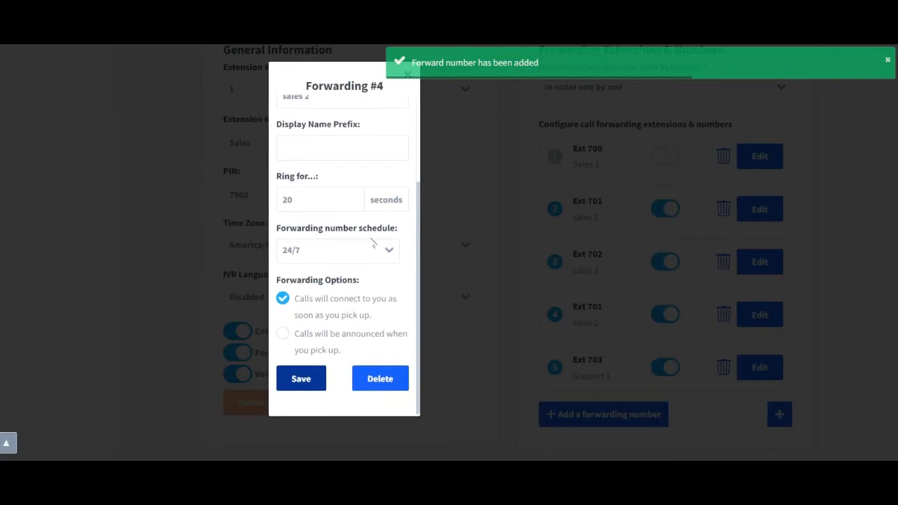
click(347, 250)
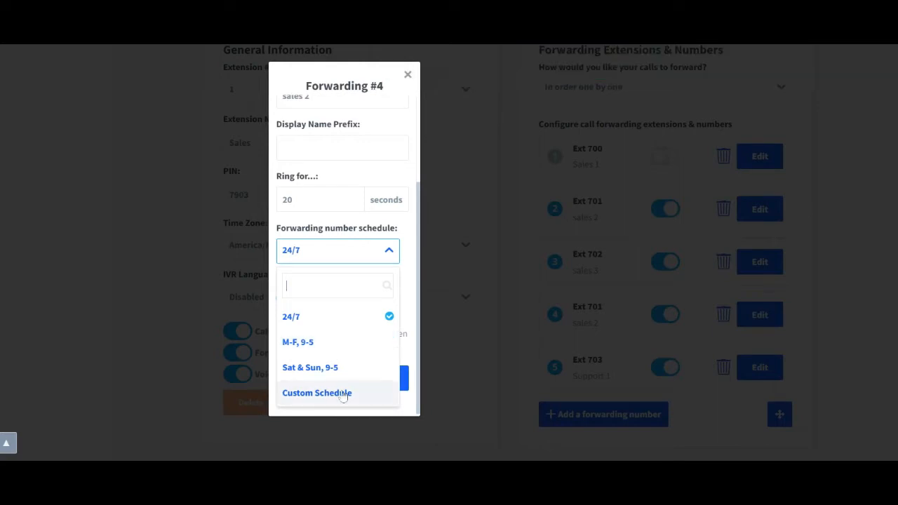
click(407, 227)
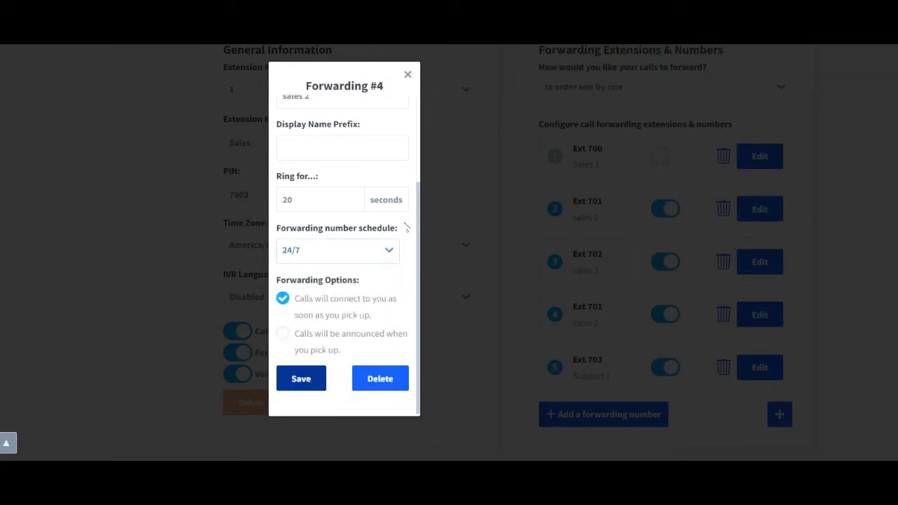
double_click(302, 200)
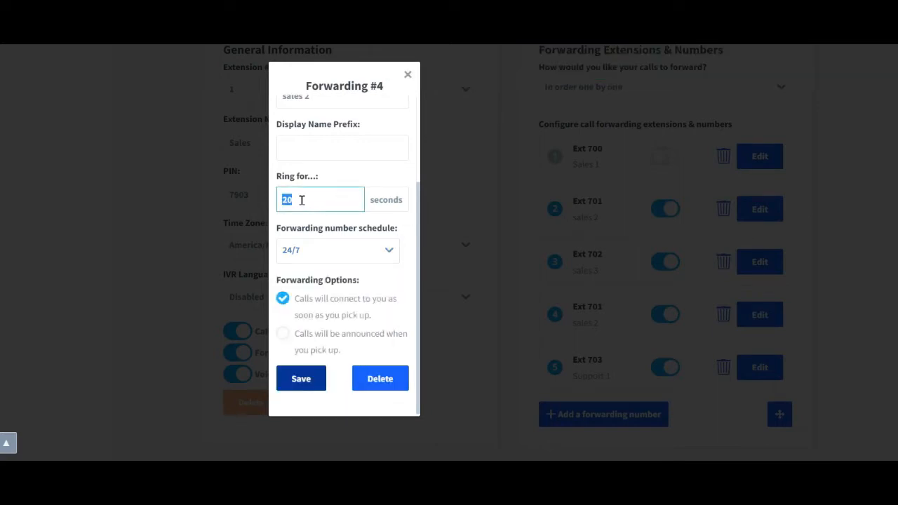
drag(419, 187, 423, 110)
click(310, 259)
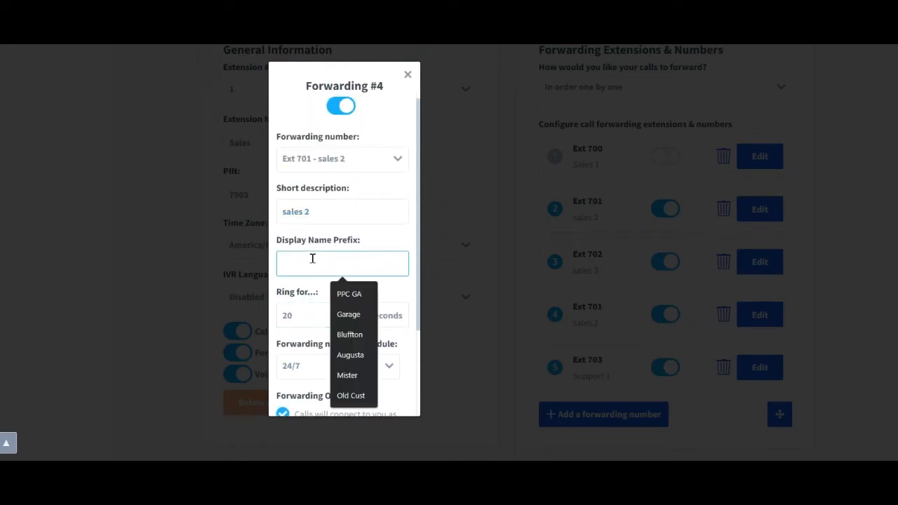
click(349, 315)
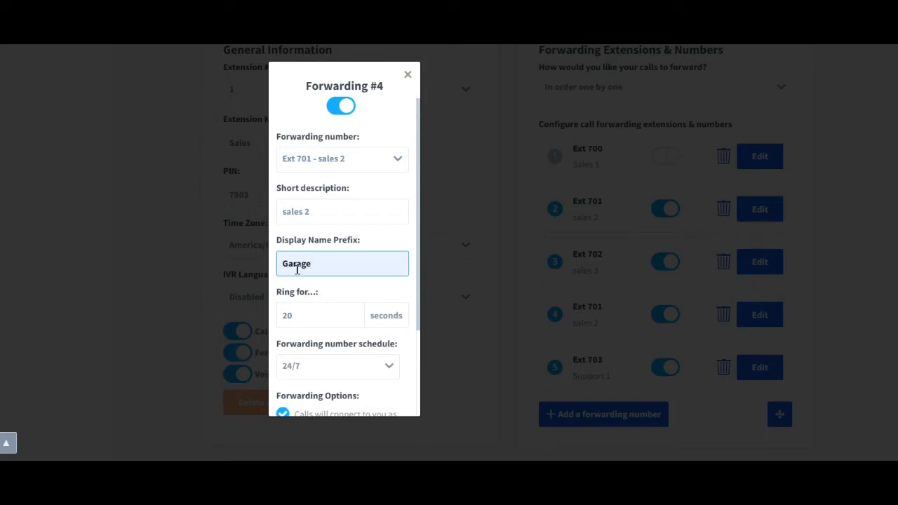
Set that entry's forwarding option to announce calls when picked up and save it.
drag(419, 199, 419, 195)
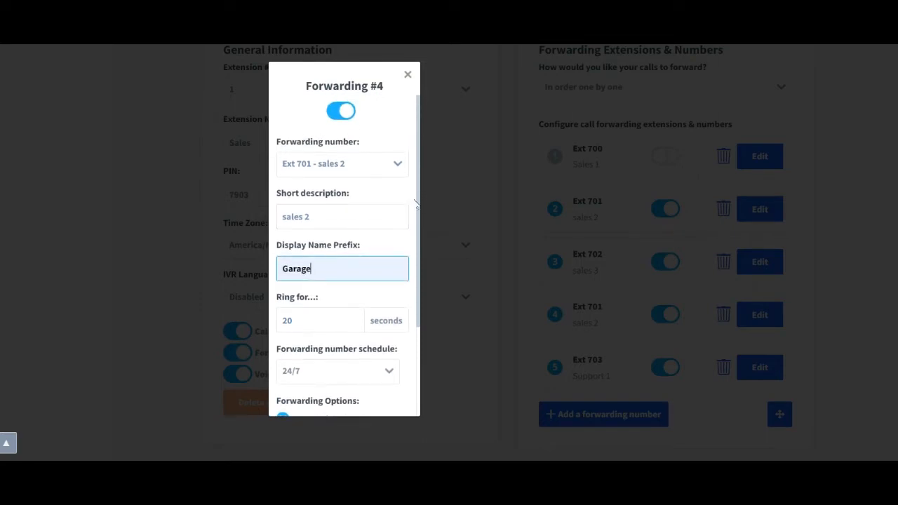
click(414, 201)
scroll(413, 210, down, 3)
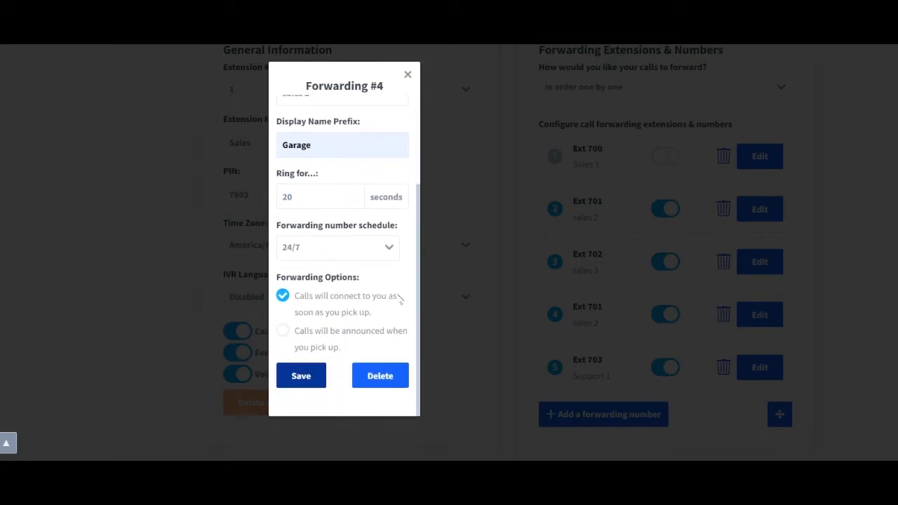
click(312, 337)
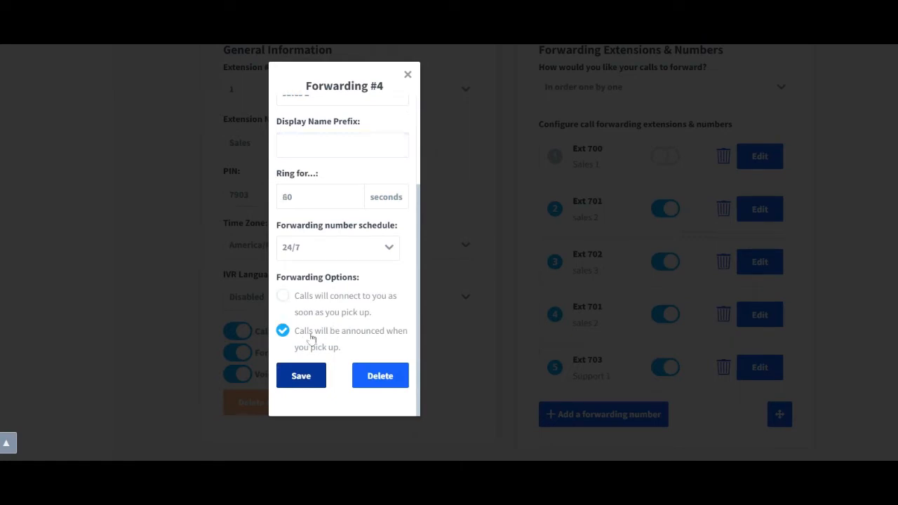
click(300, 378)
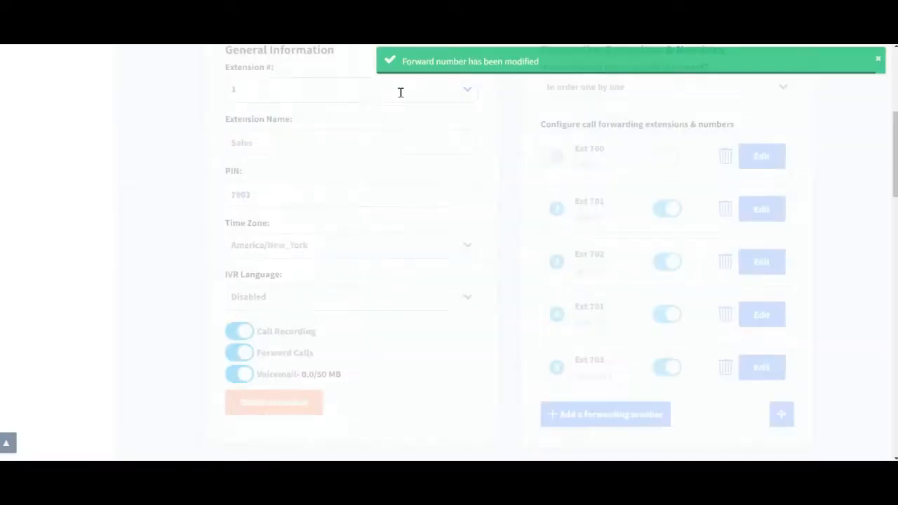
Disable forwarding to Ext 702 (sales 3) in the forwarding list.
click(659, 369)
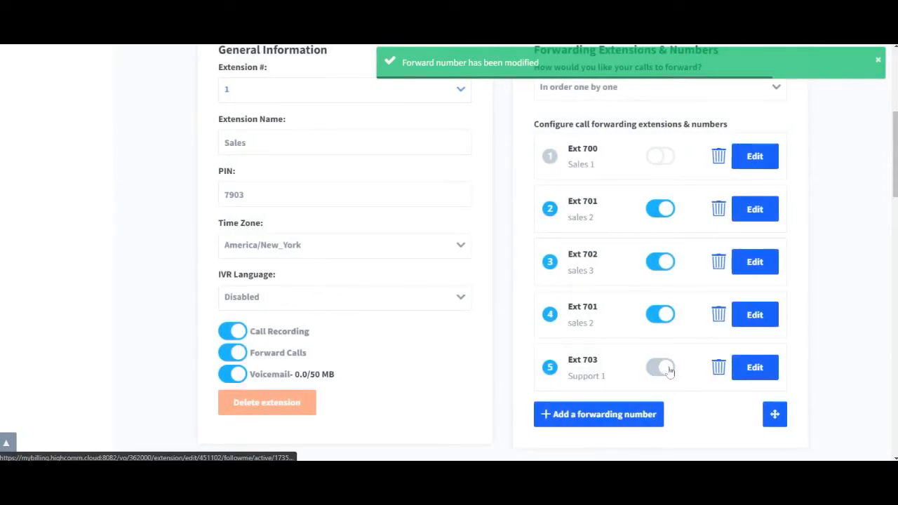
click(665, 367)
click(661, 264)
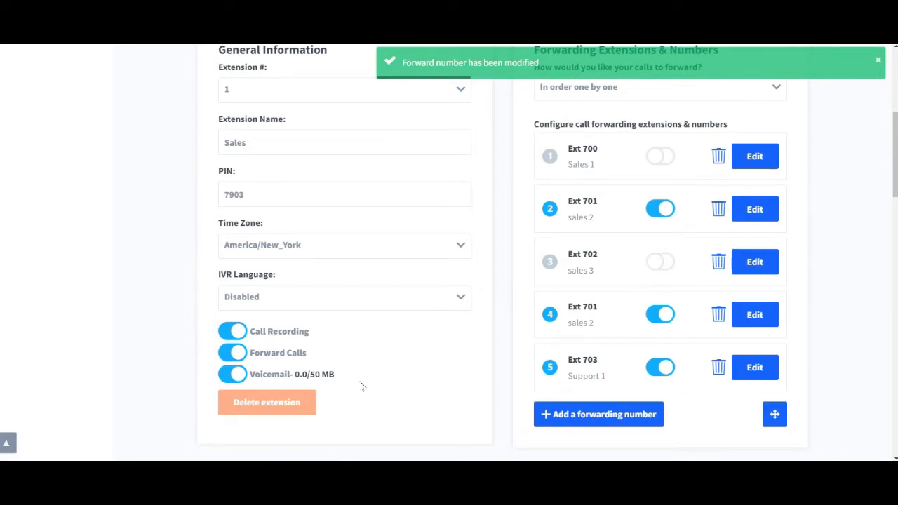
click(280, 379)
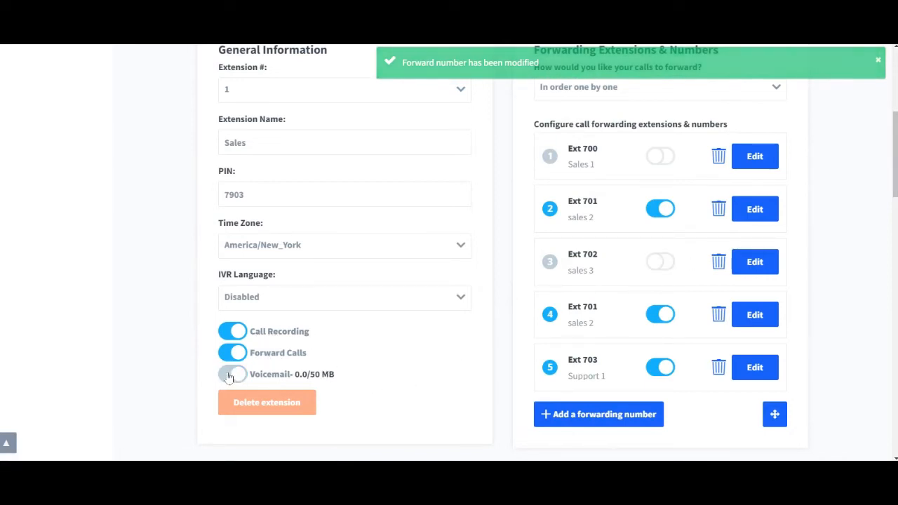
click(283, 372)
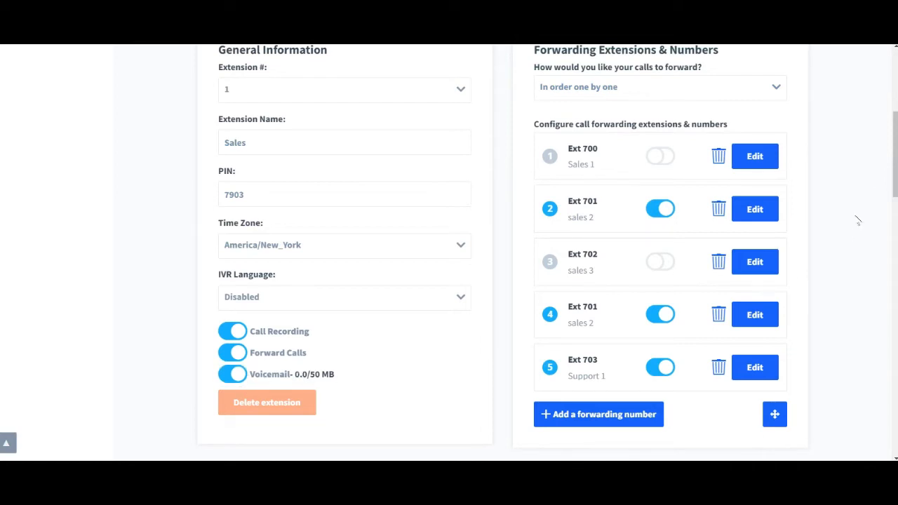
Change the voicemail email recipients to the company's info and support addresses, separated by a comma.
drag(895, 150, 896, 119)
scroll(896, 119, down, 5)
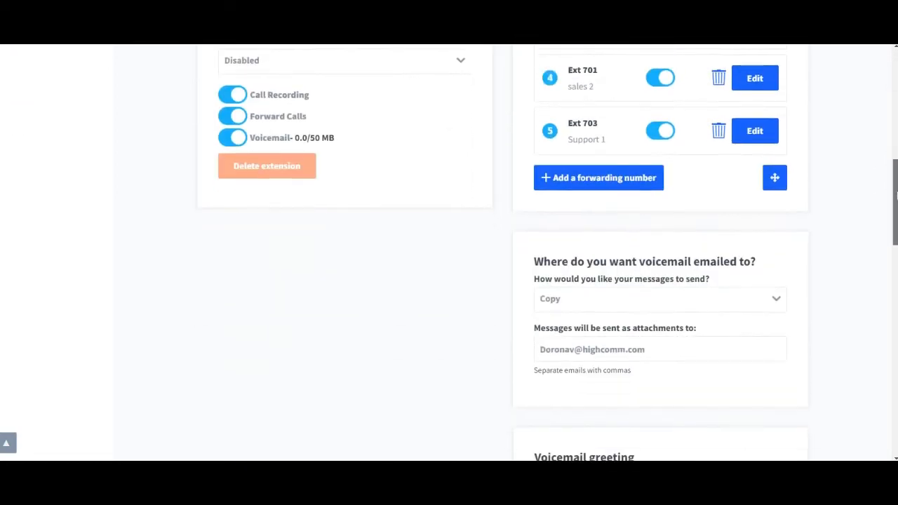
drag(576, 270, 520, 278)
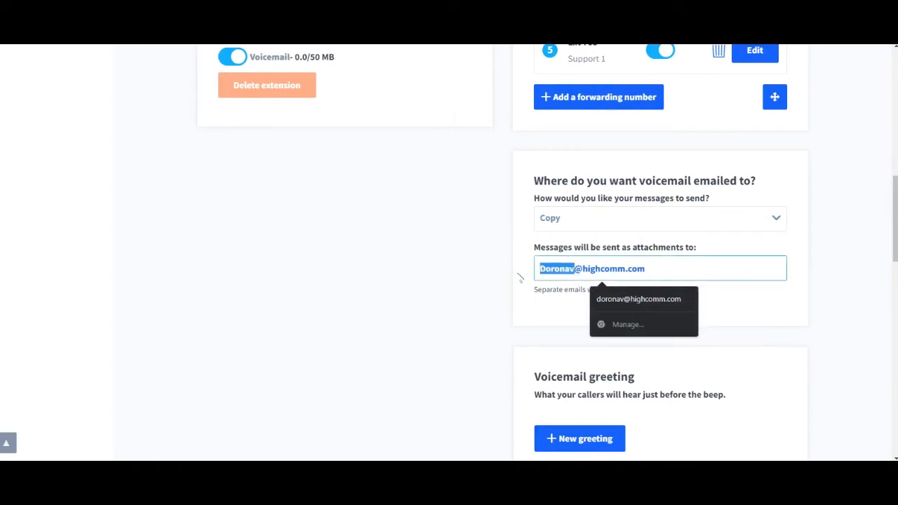
text(info)
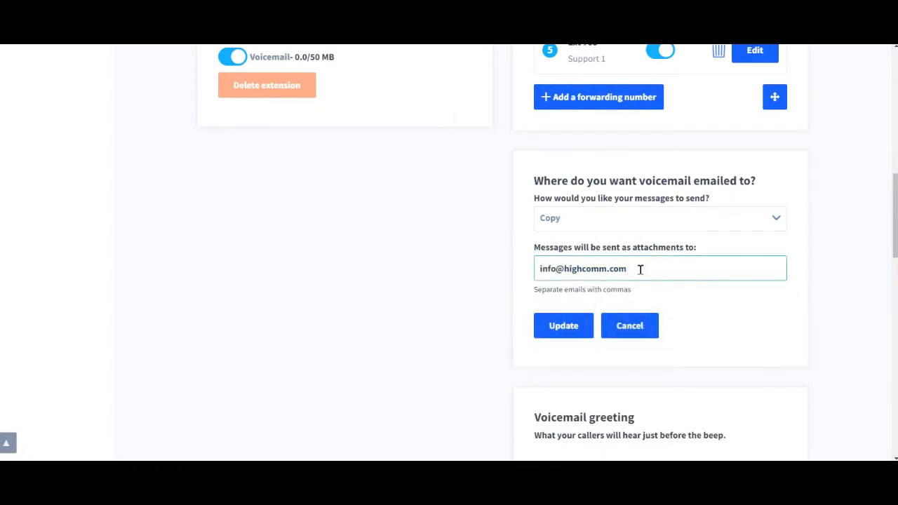
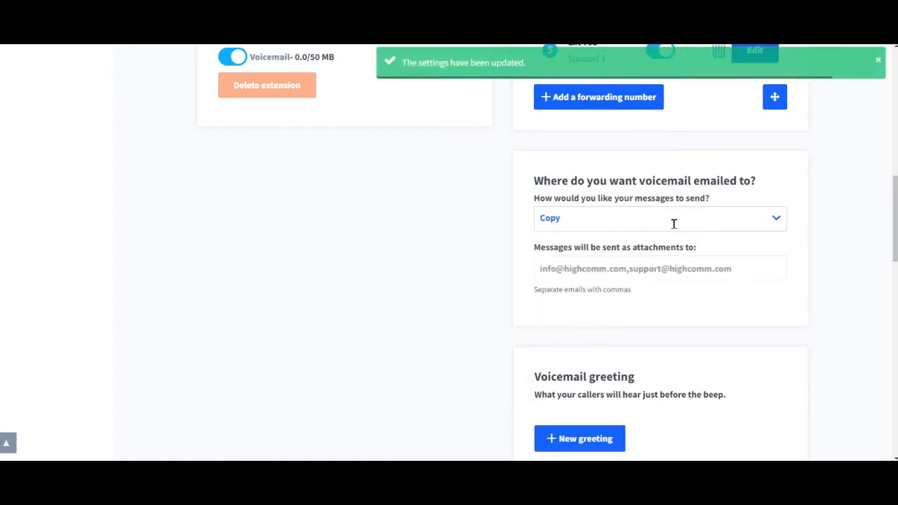
Set the voicemail delivery method to Notify and update the voicemail settings.
click(670, 223)
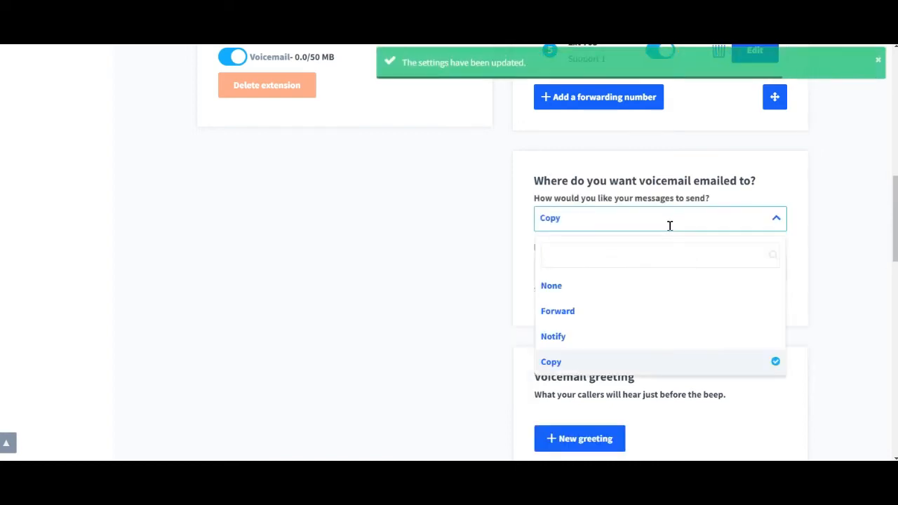
click(573, 337)
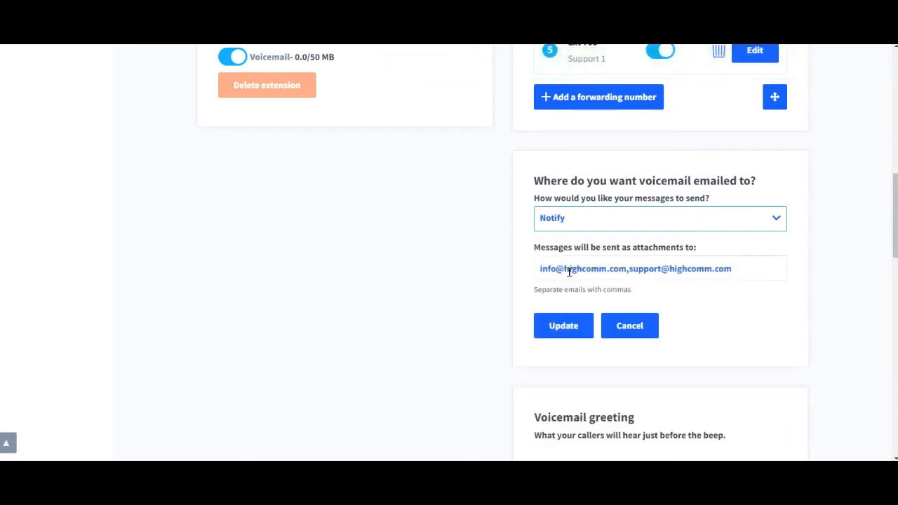
click(563, 328)
Open Extension 701 - sales 2 for editing and review its general, SIP phone and forwarding settings.
scroll(366, 378, down, 5)
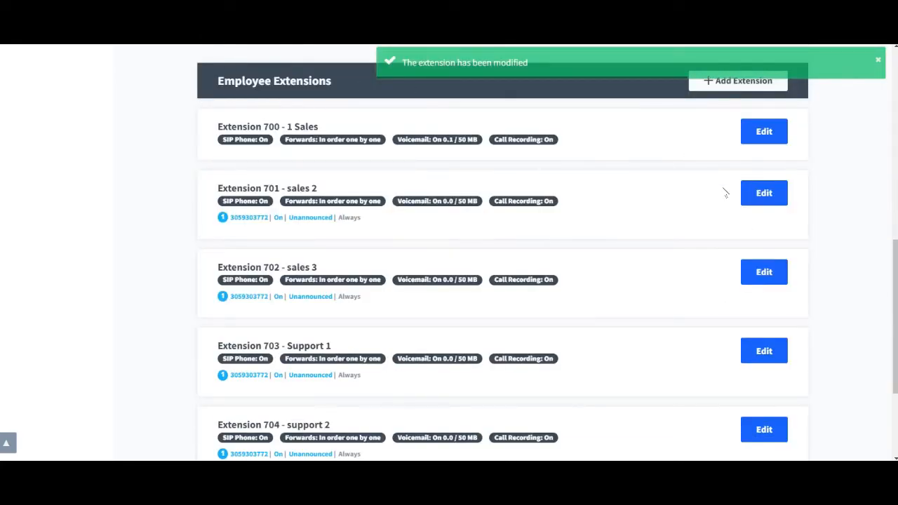
click(767, 196)
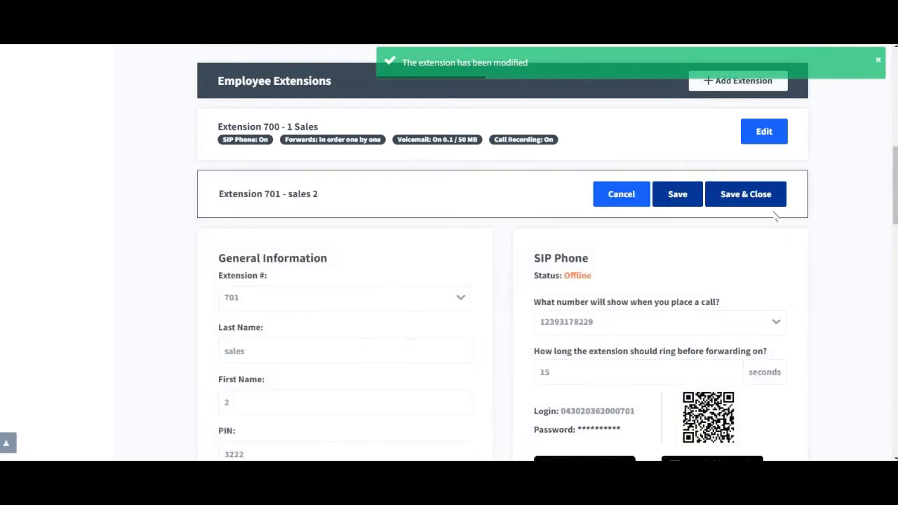
scroll(484, 184, down, 3)
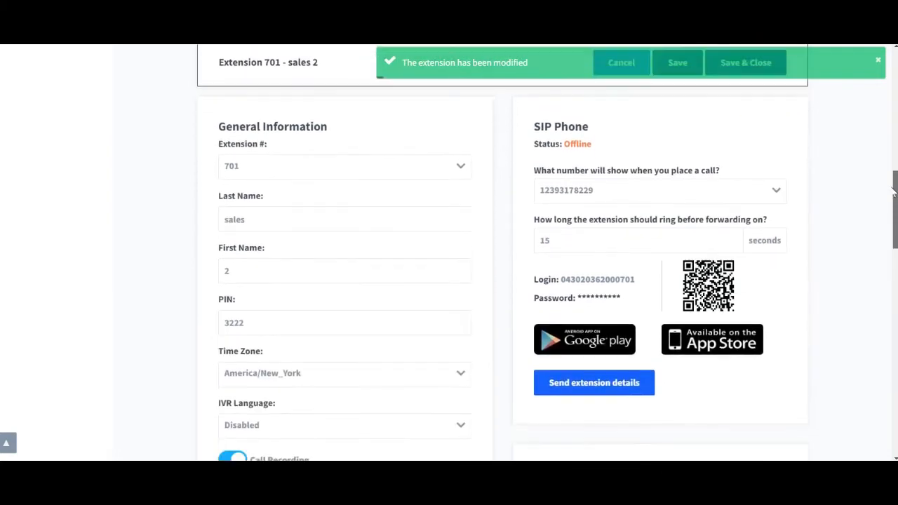
scroll(277, 337, down, 5)
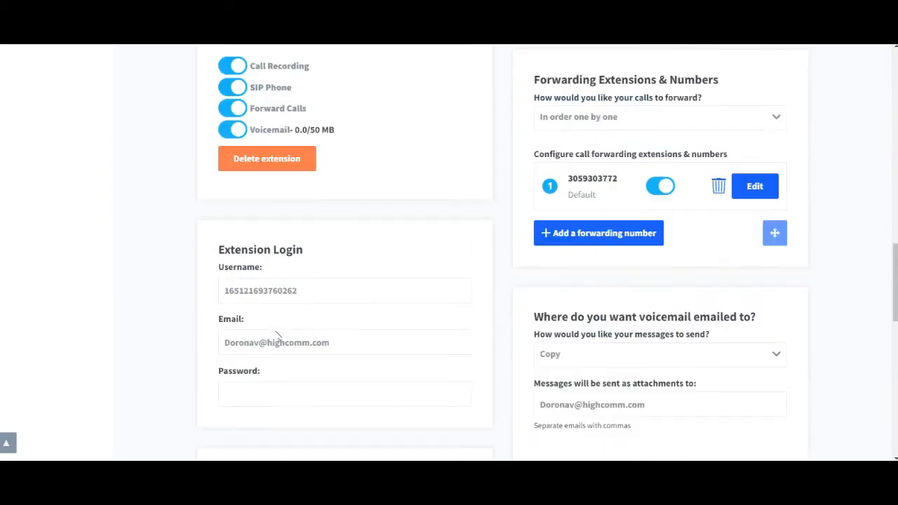
drag(893, 263, 893, 223)
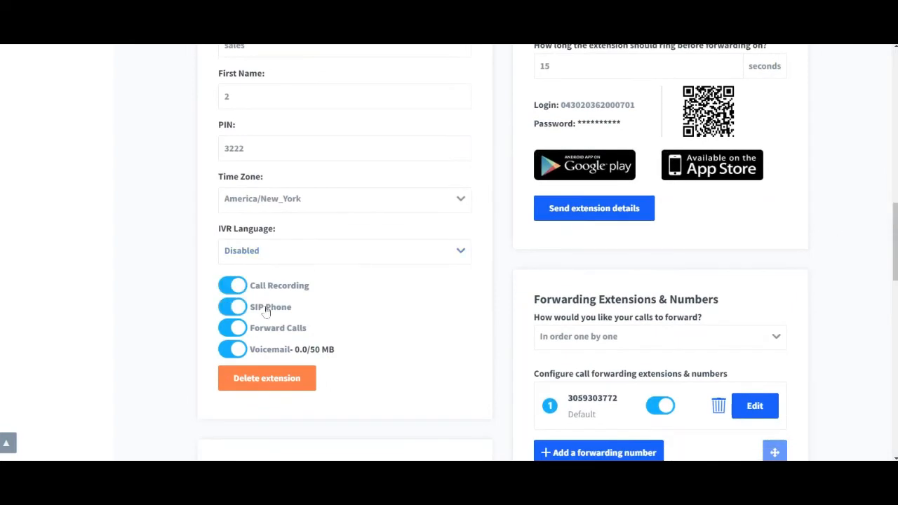
click(227, 308)
click(248, 309)
click(257, 288)
click(257, 289)
Turn off the Admin permission for the extension.
drag(893, 225, 894, 256)
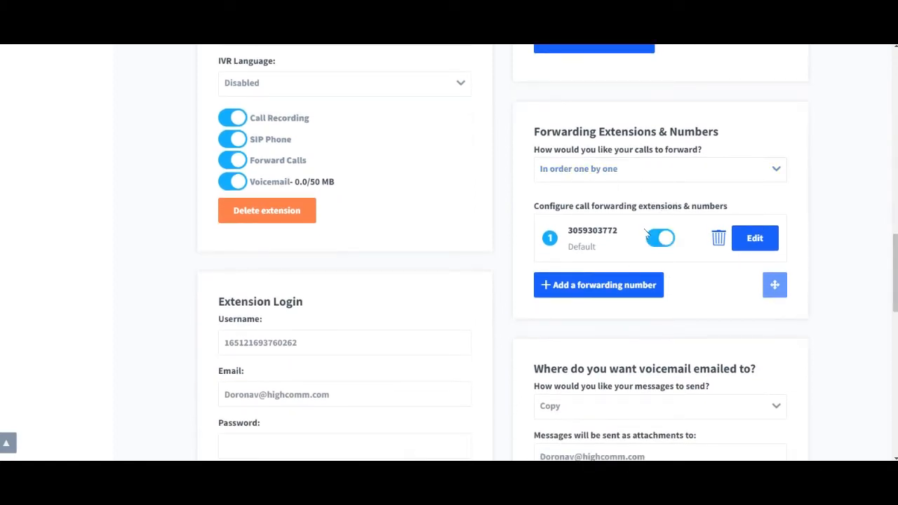
drag(895, 245, 894, 297)
click(228, 264)
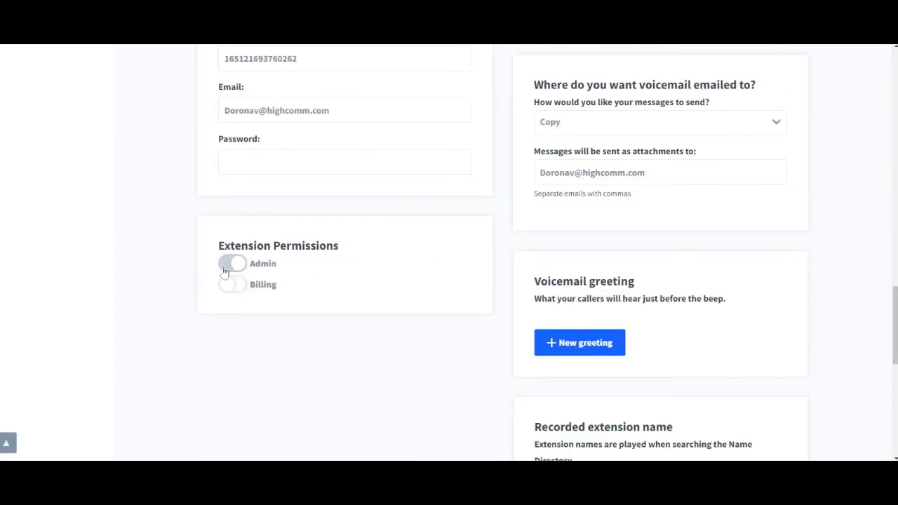
click(226, 268)
Grant the extension user access to Ext 1 - Sales and Ext 2 - Support.
click(276, 303)
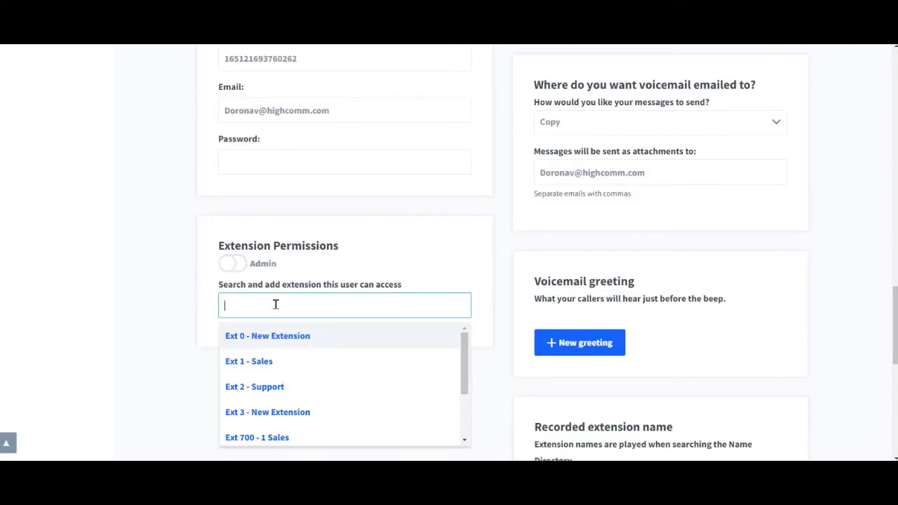
click(270, 363)
click(343, 315)
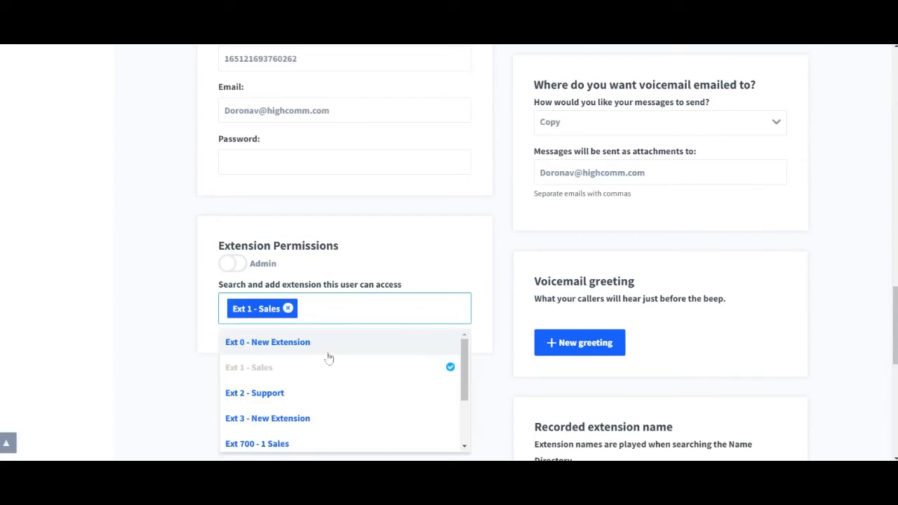
click(290, 396)
Open the dialog for creating a new voicemail greeting.
scroll(633, 270, down, 1)
click(613, 258)
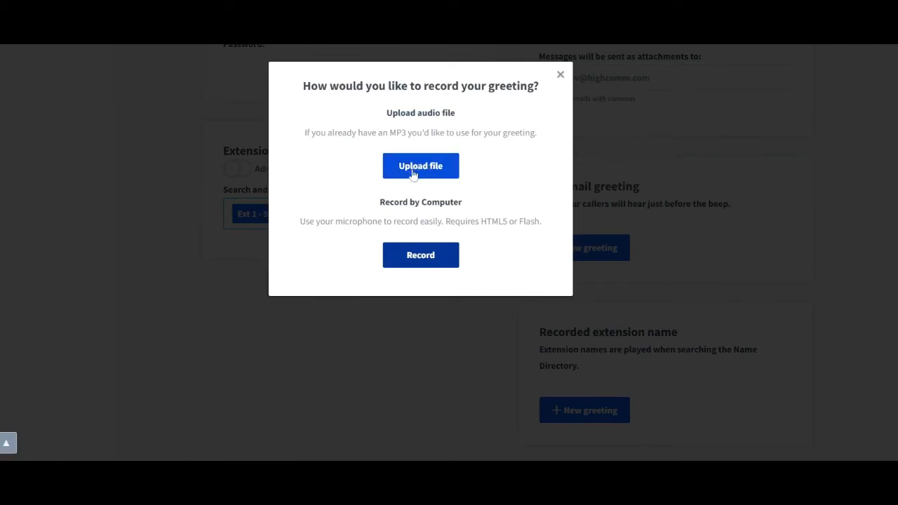
Close the greeting dialog and set the extension's ring time before forwarding to 50 seconds.
click(561, 74)
scroll(717, 260, up, 10)
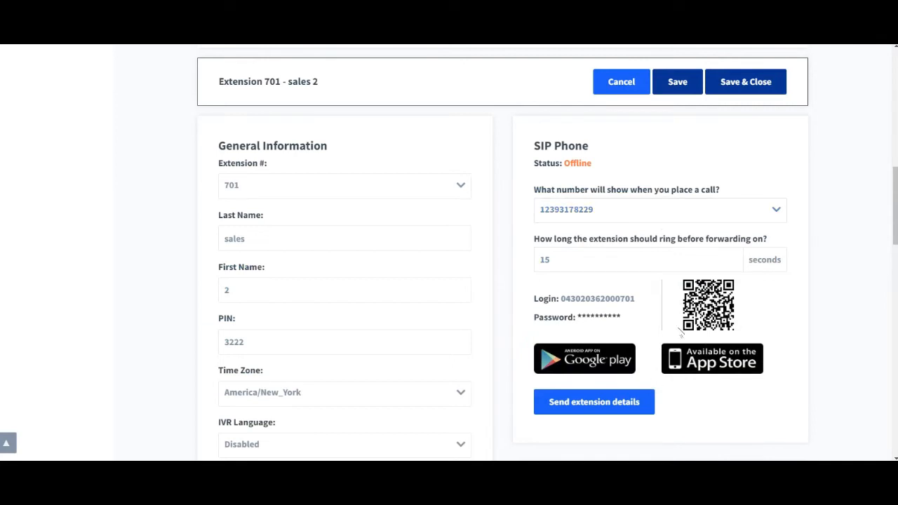
double_click(659, 250)
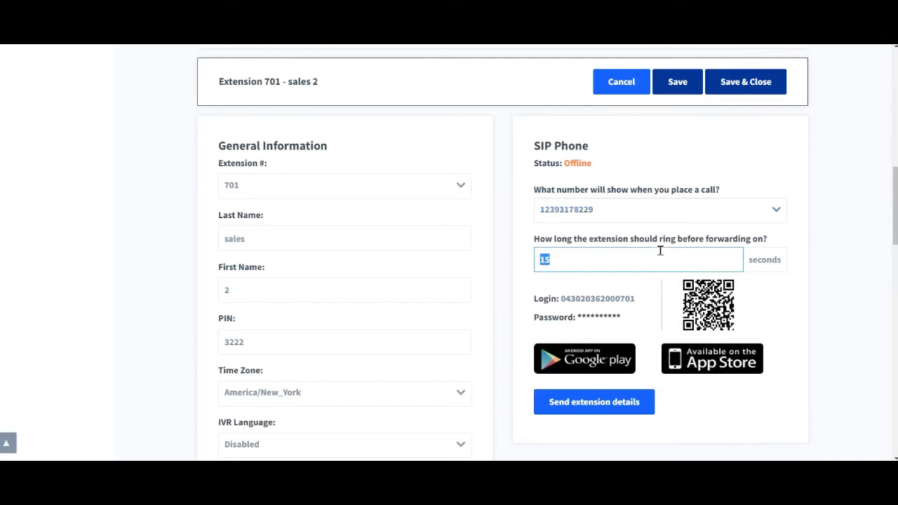
text(50)
click(773, 300)
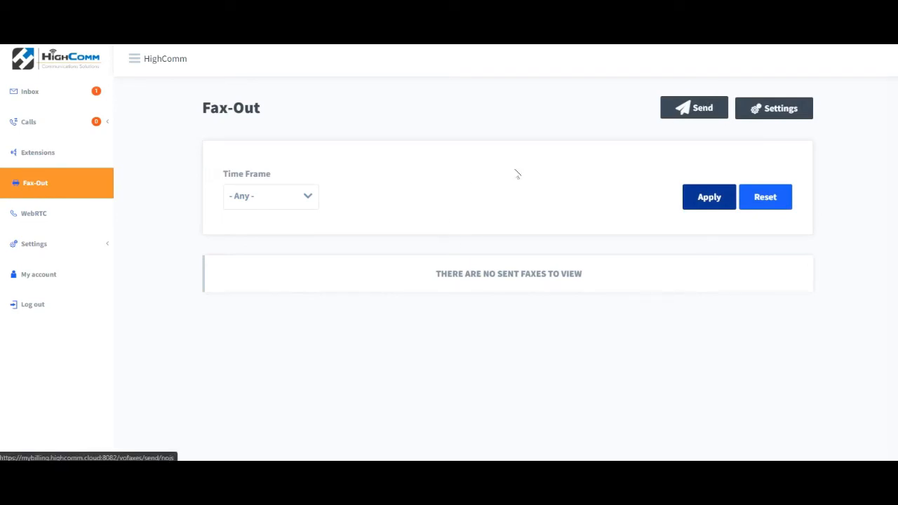
Open the Send Fax dialog on the Fax-Out page and close it again.
click(697, 115)
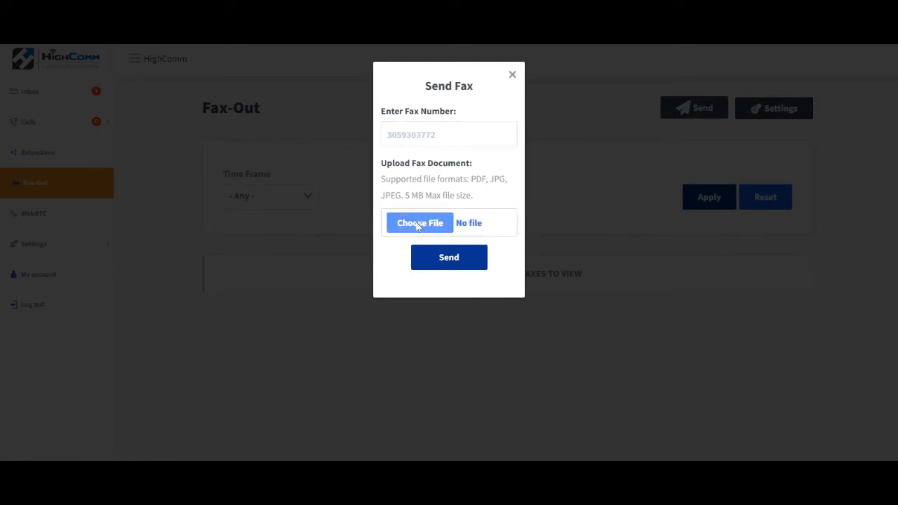
click(513, 76)
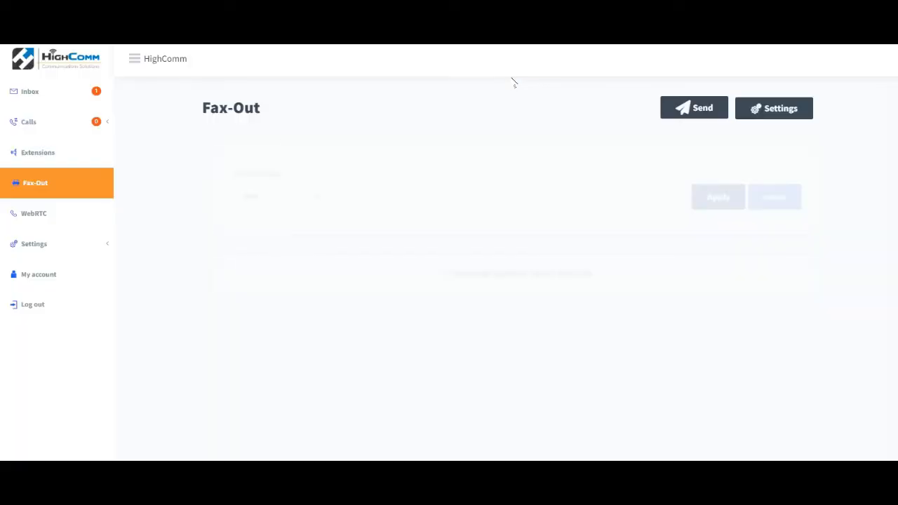
Open WebRTC and load the web dialer for Ext 702 - sales 3.
click(55, 220)
click(300, 175)
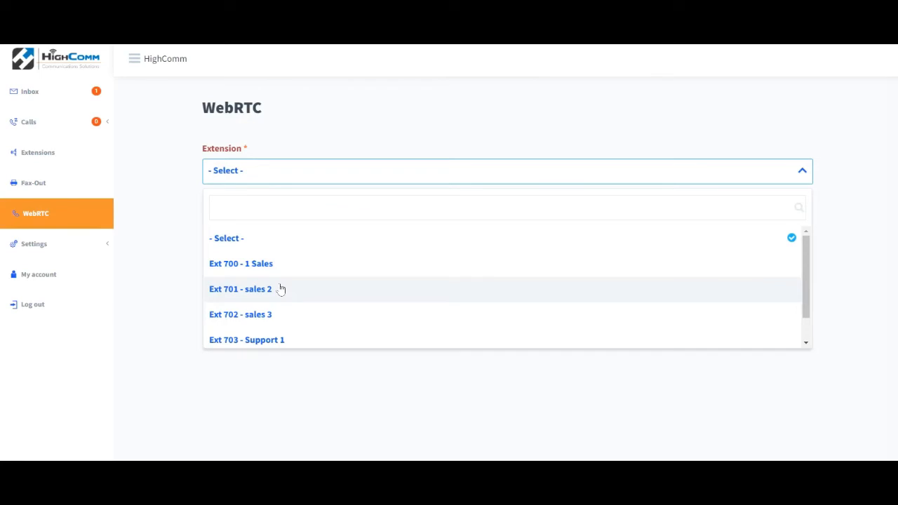
click(276, 313)
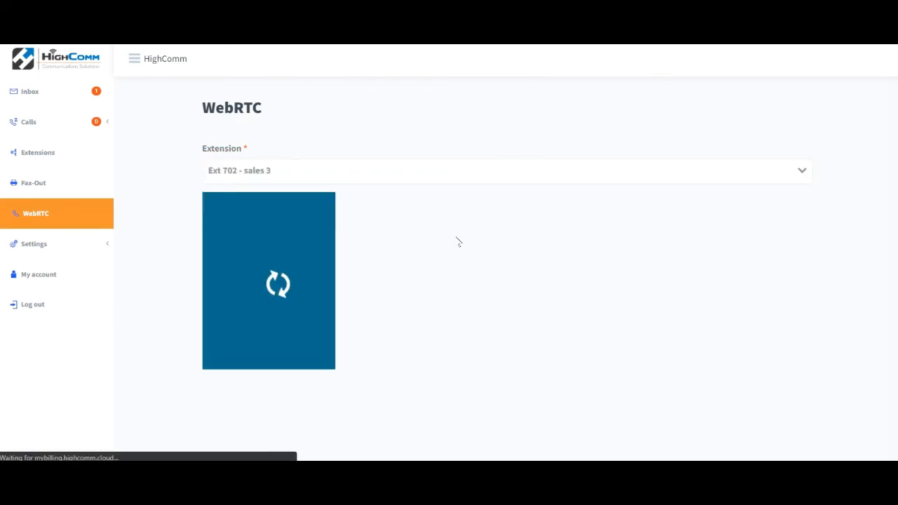
Open the account settings and review the account information, login fields and master PIN.
click(50, 245)
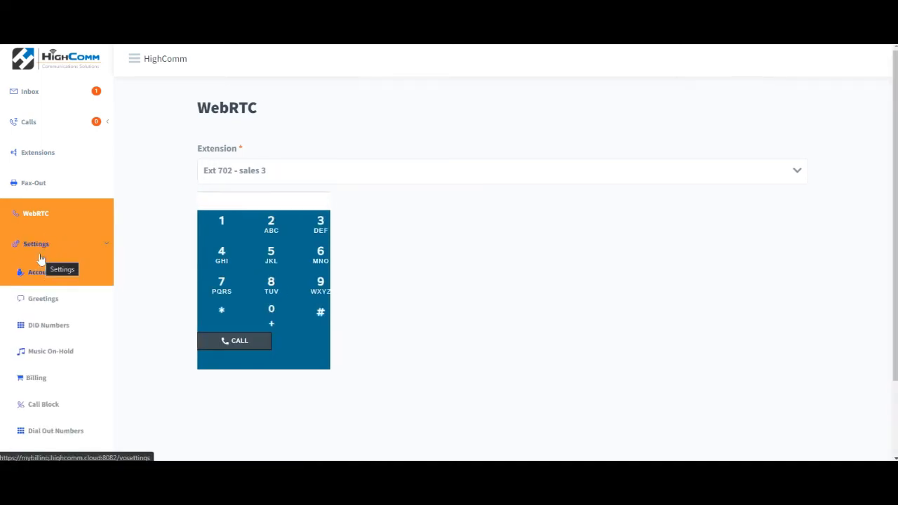
click(62, 282)
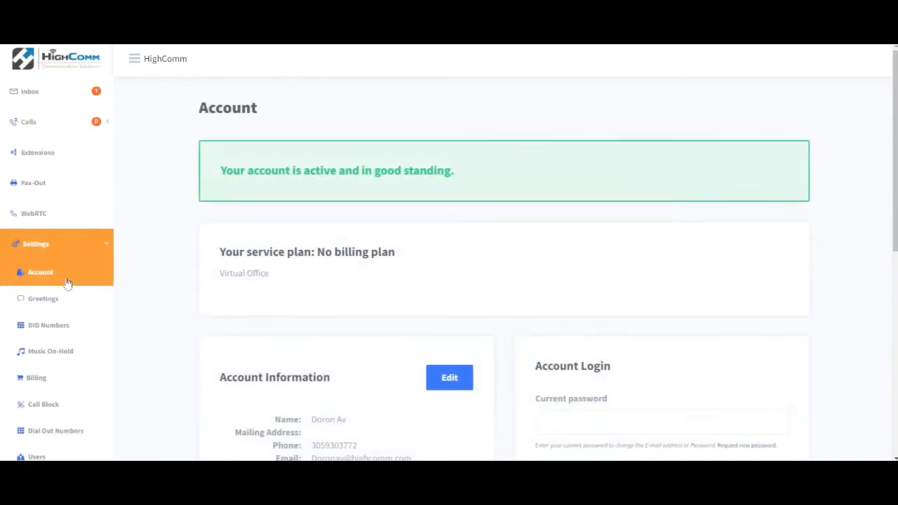
scroll(883, 175, down, 5)
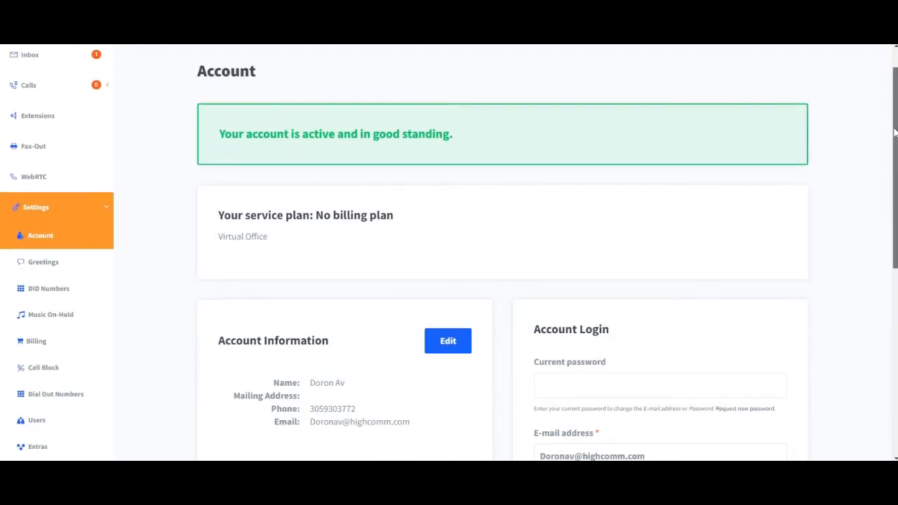
scroll(875, 222, down, 3)
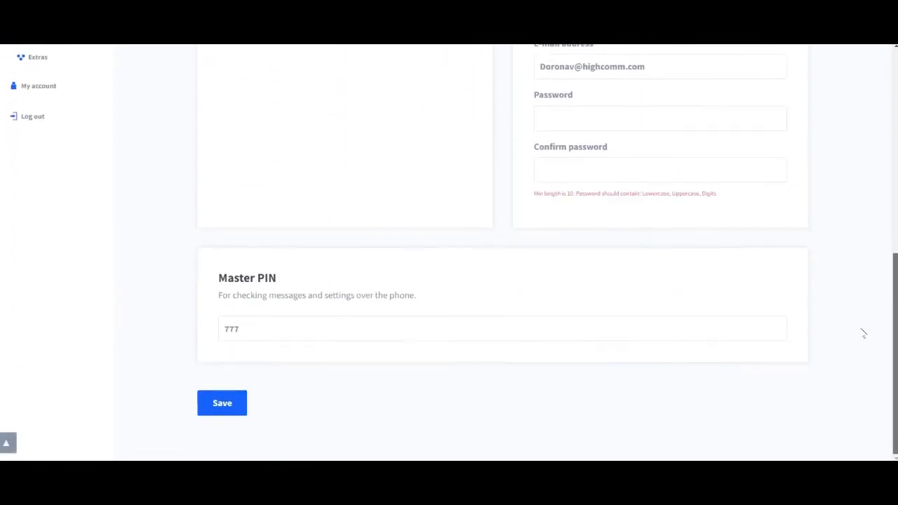
scroll(861, 332, up, 3)
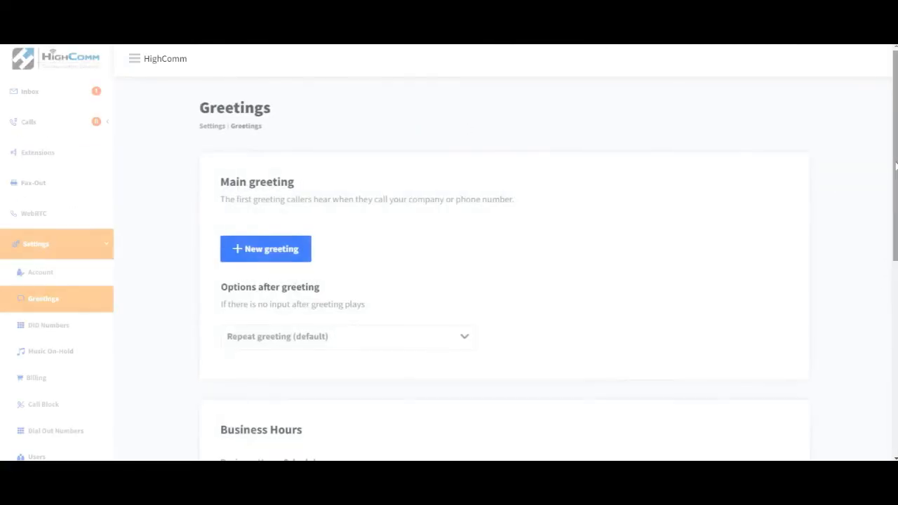
Review the Greetings settings for main greeting, business hours and after-hours greeting, then open DID Numbers.
drag(895, 167, 895, 218)
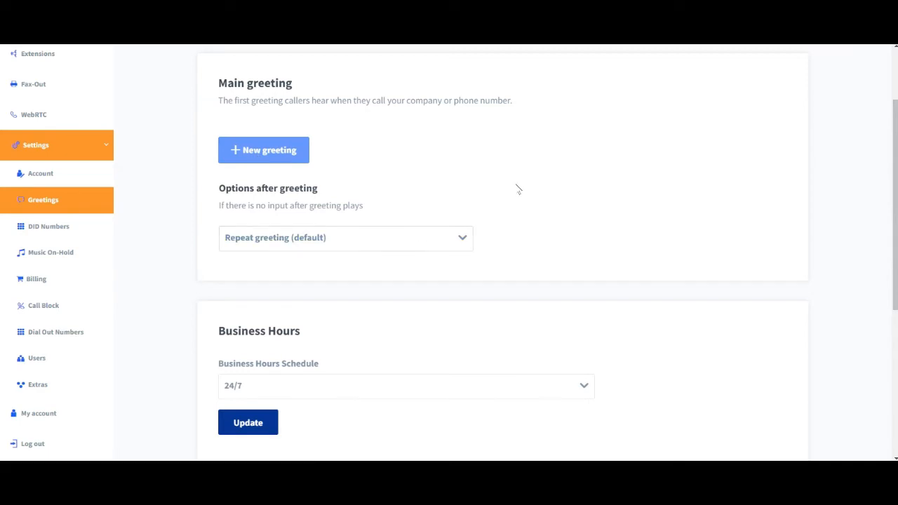
scroll(517, 189, down, 4)
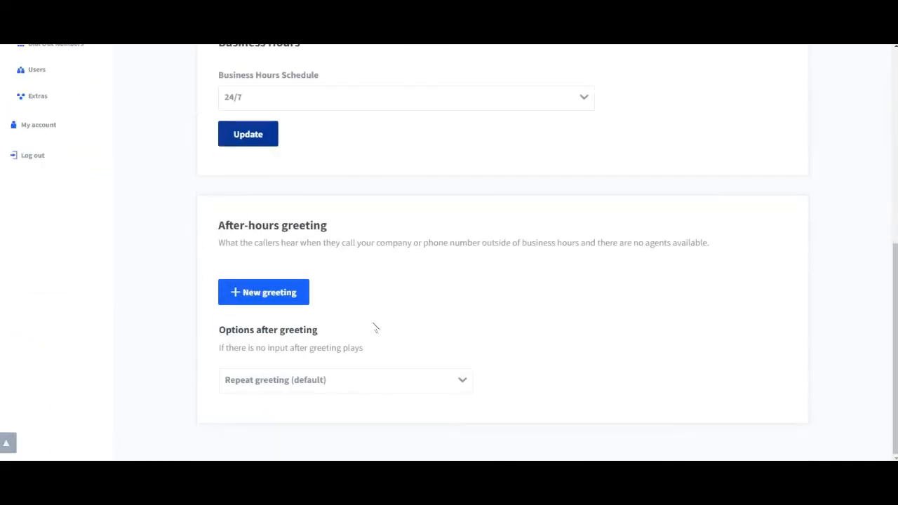
click(319, 105)
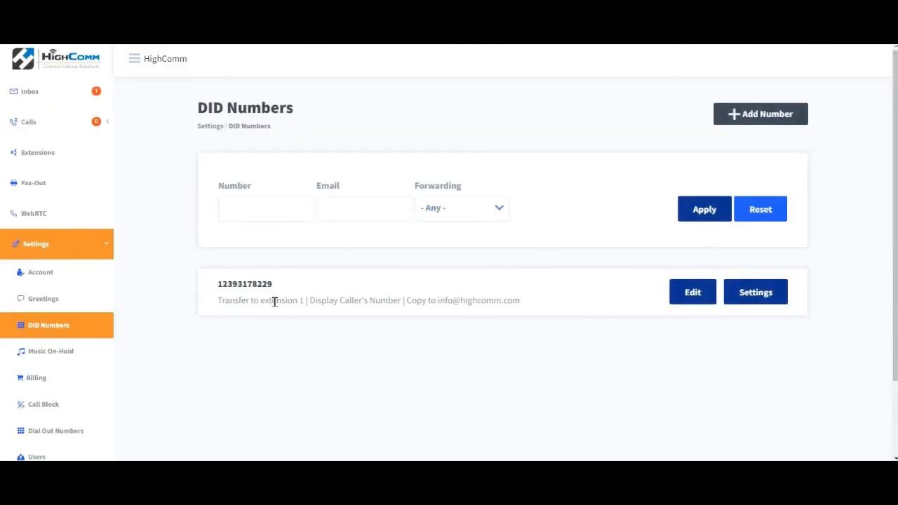
click(692, 293)
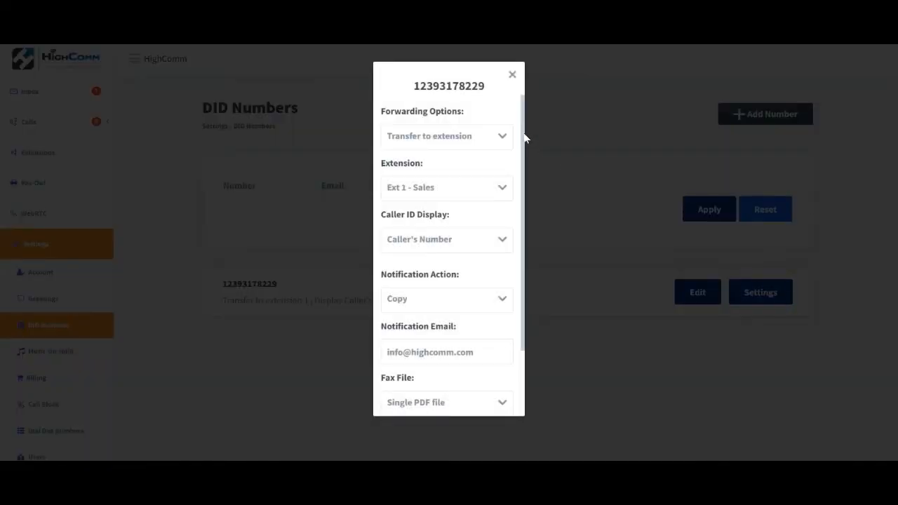
double_click(382, 111)
drag(382, 111, 459, 110)
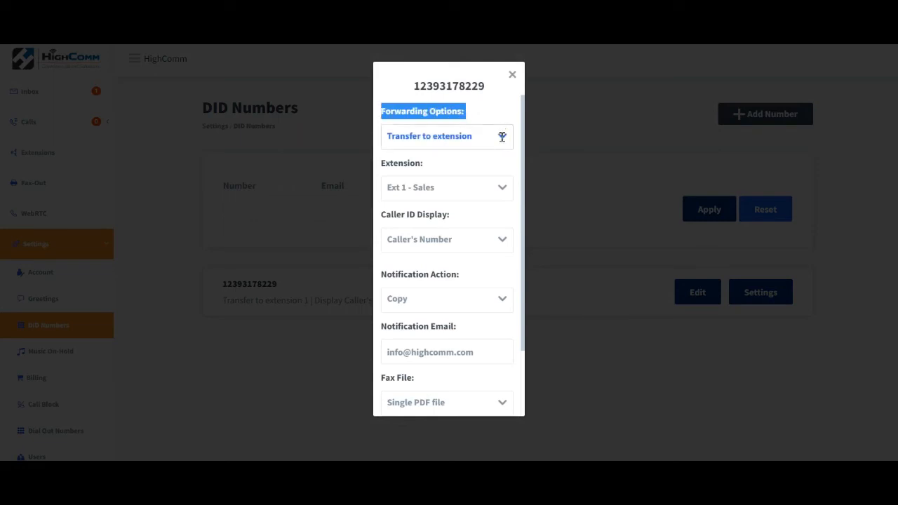
double_click(434, 86)
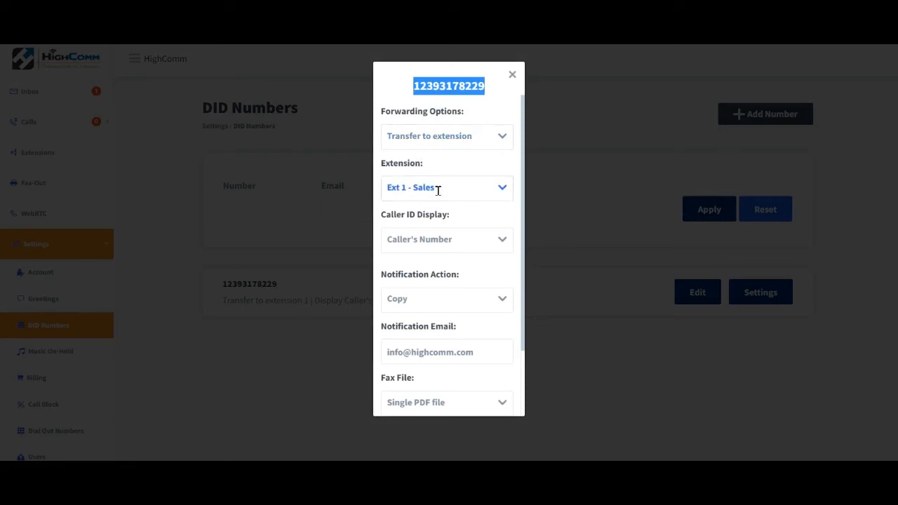
click(467, 187)
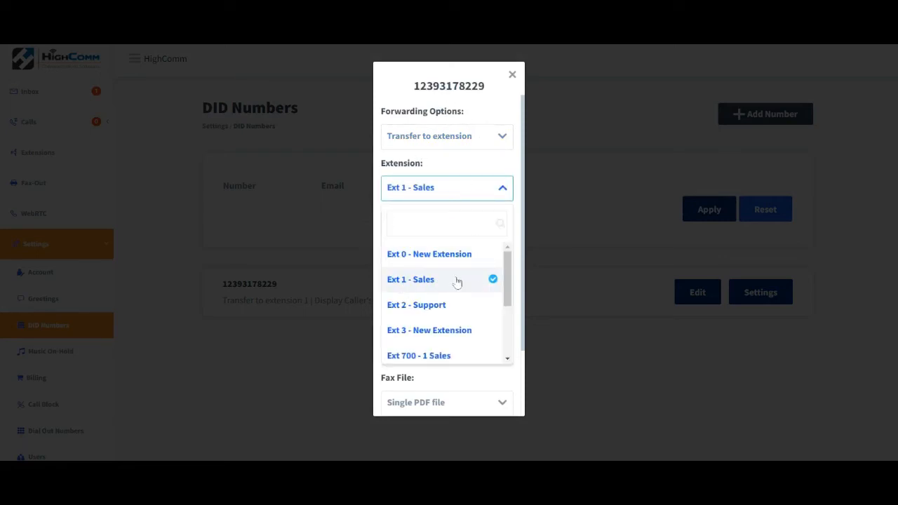
click(469, 146)
click(466, 136)
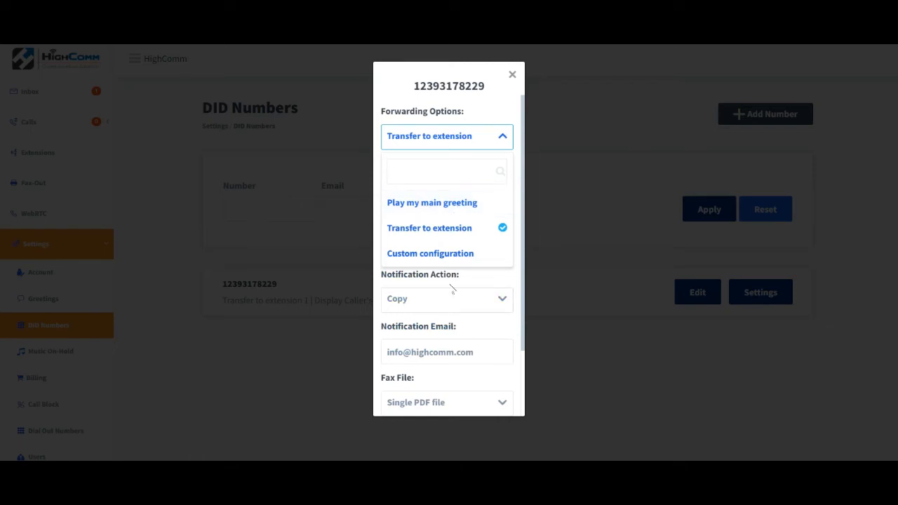
click(479, 272)
Review the DID's caller ID display and notification action choices, and expand Other Options.
drag(522, 198, 523, 221)
click(498, 217)
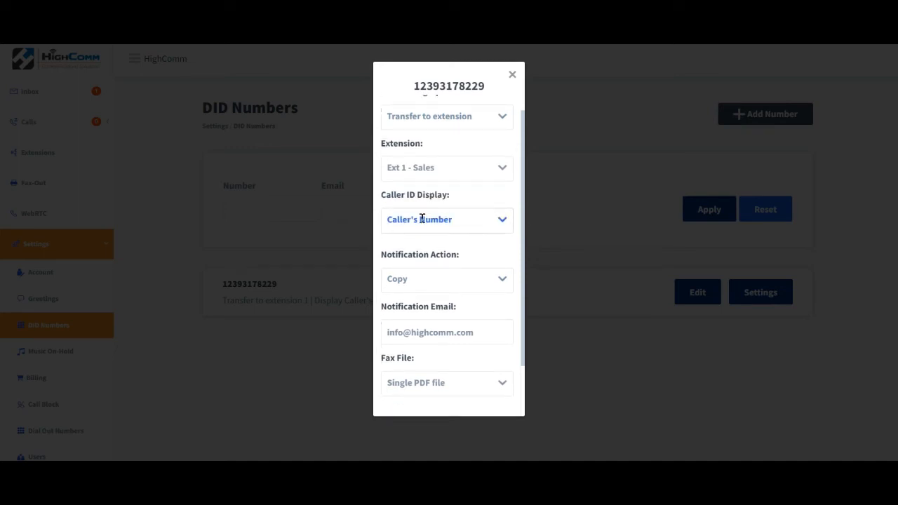
click(500, 219)
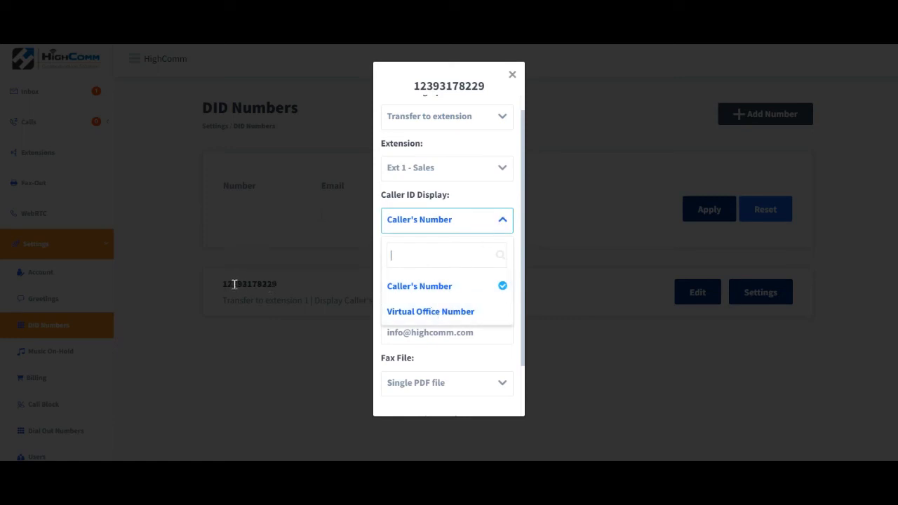
scroll(453, 211, down, 2)
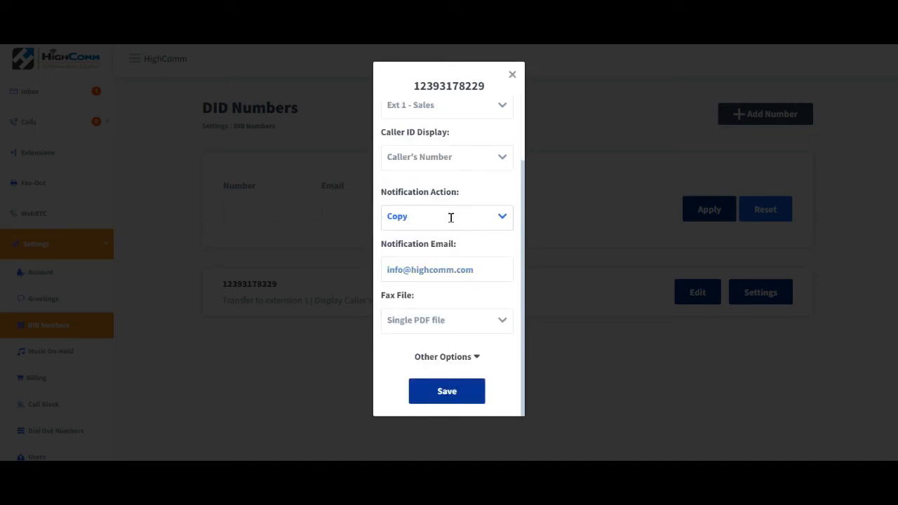
click(451, 217)
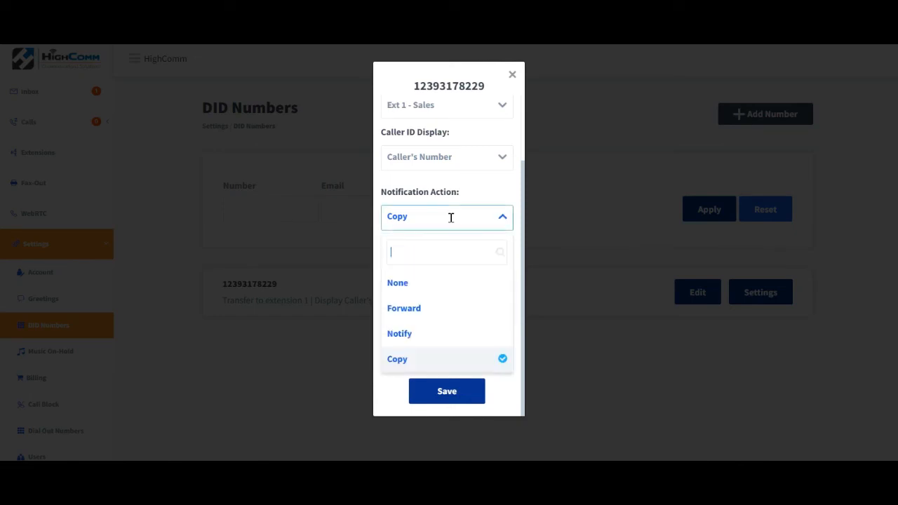
click(385, 393)
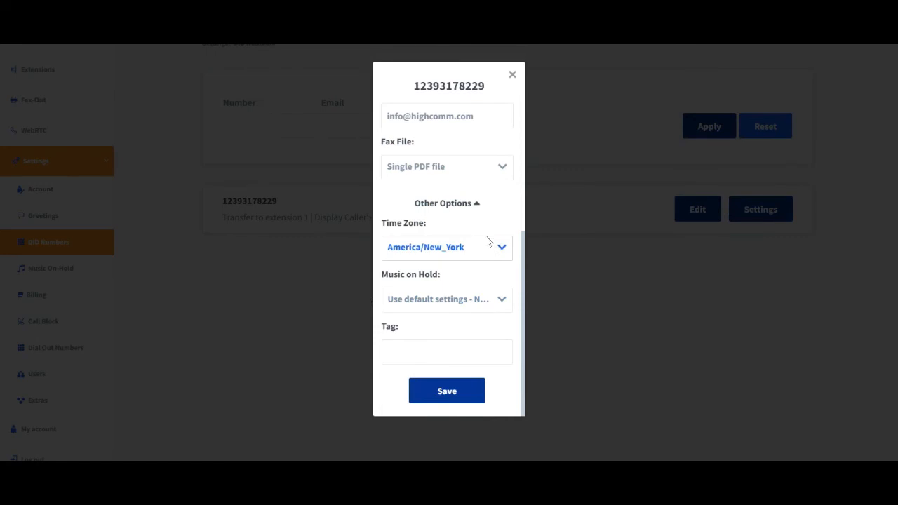
Set the DID's music on hold to Generic MOH, tag it Augusta, and save.
click(502, 299)
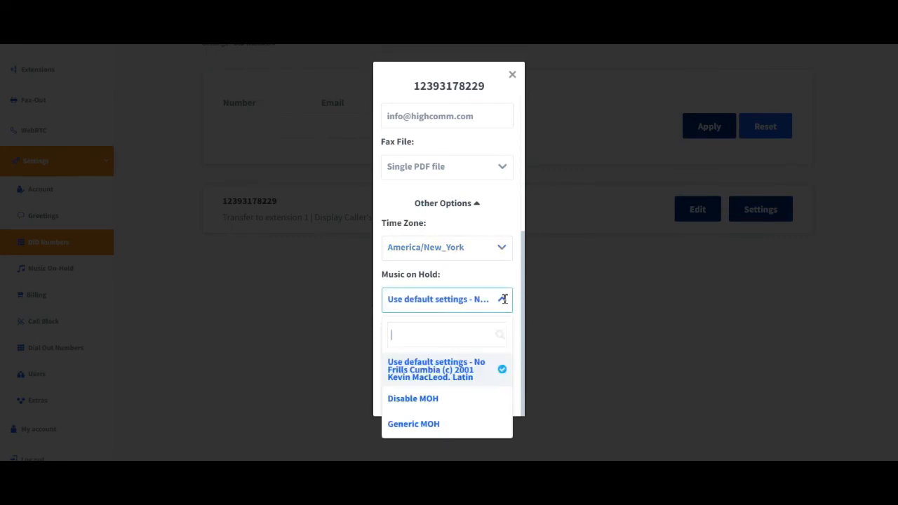
click(444, 425)
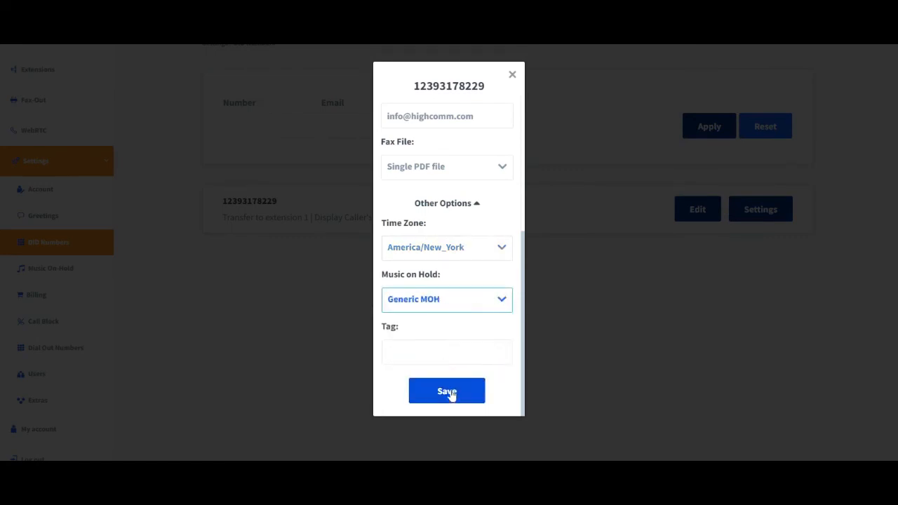
click(451, 358)
text(Augusta)
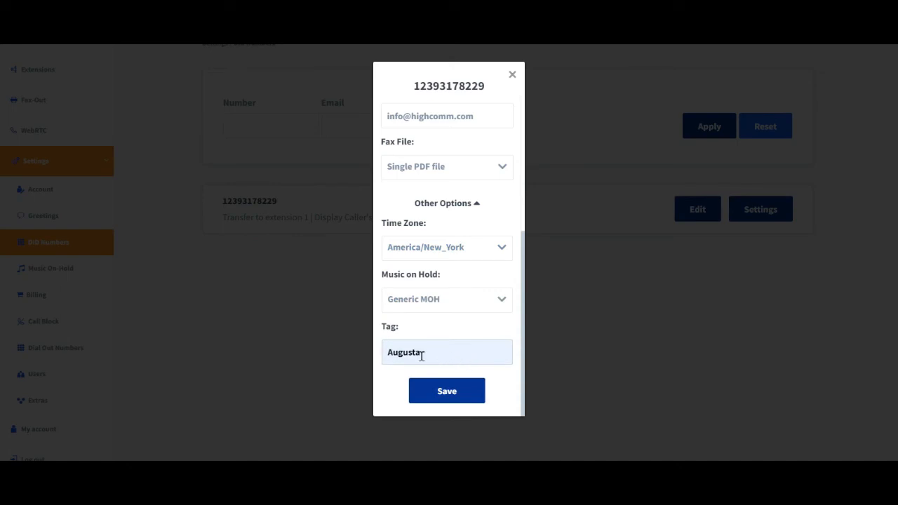
click(450, 394)
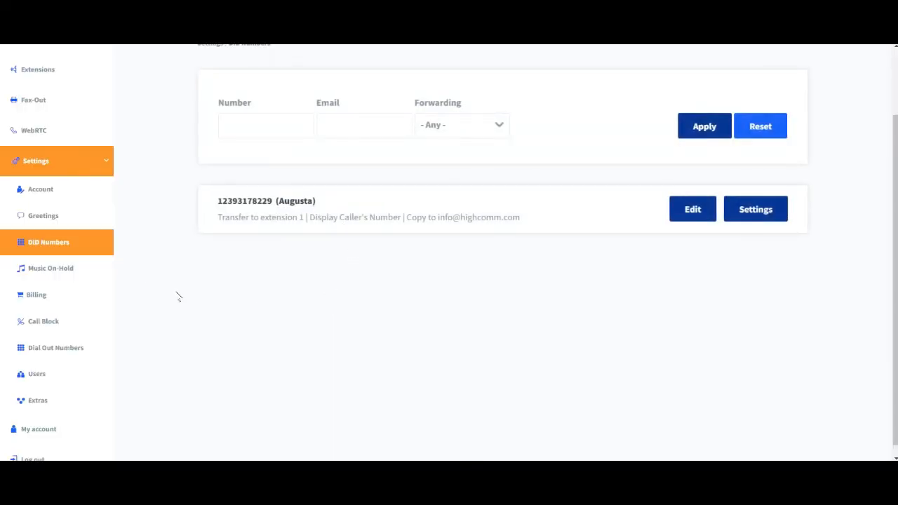
Open Music On-Hold settings and the new greeting dialog, then close the dialog.
click(56, 274)
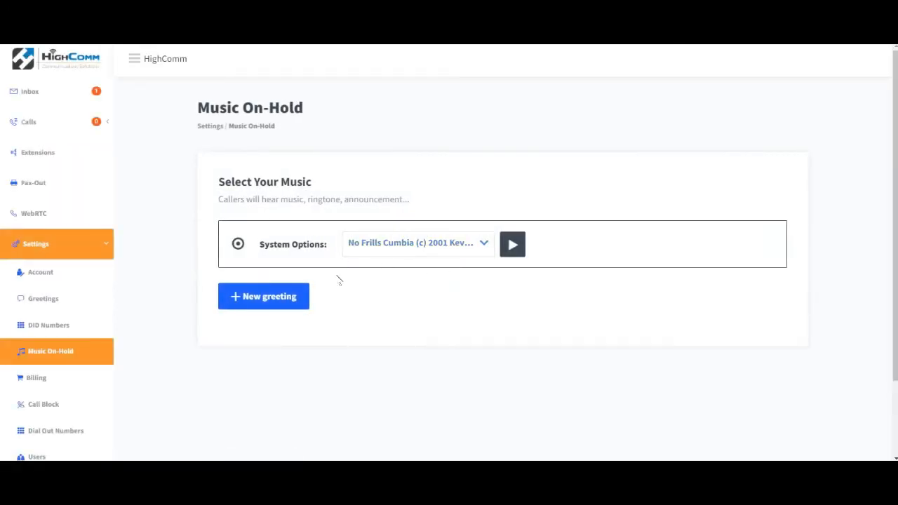
click(260, 298)
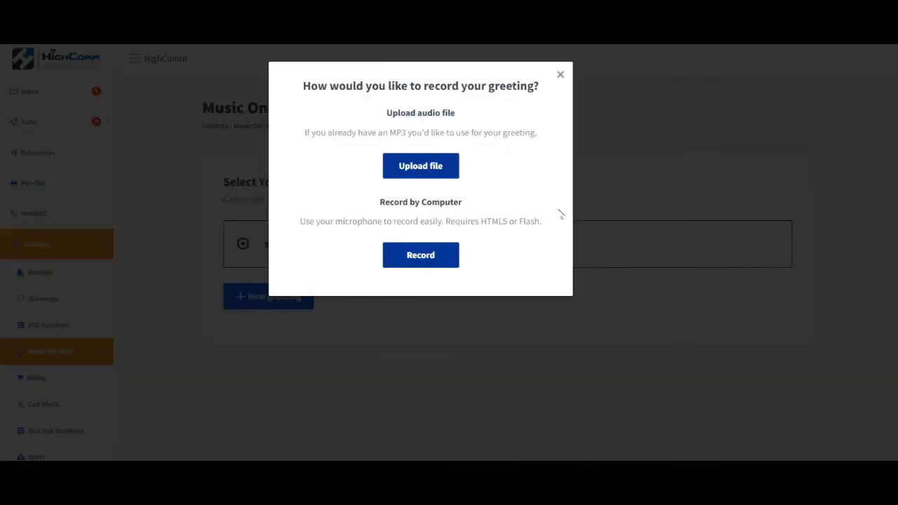
click(560, 75)
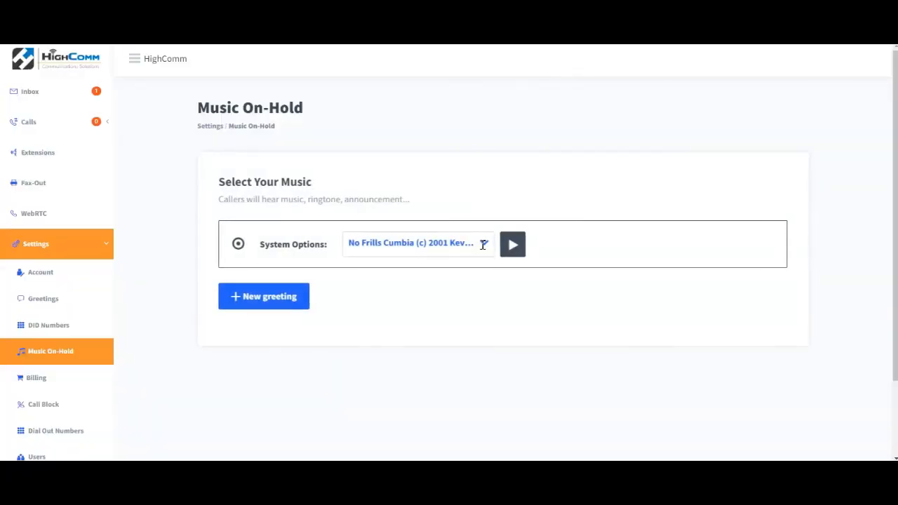
Open the system music options list and play the selected hold music.
click(483, 244)
click(528, 271)
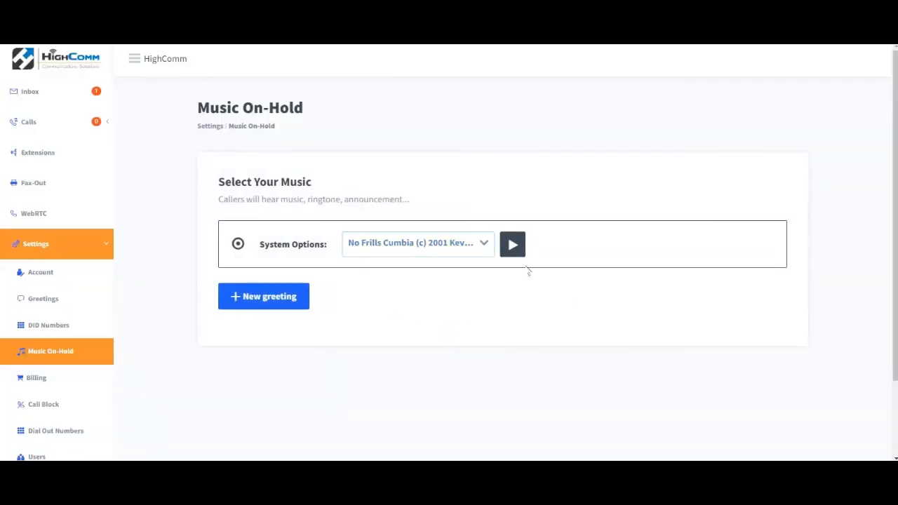
click(513, 244)
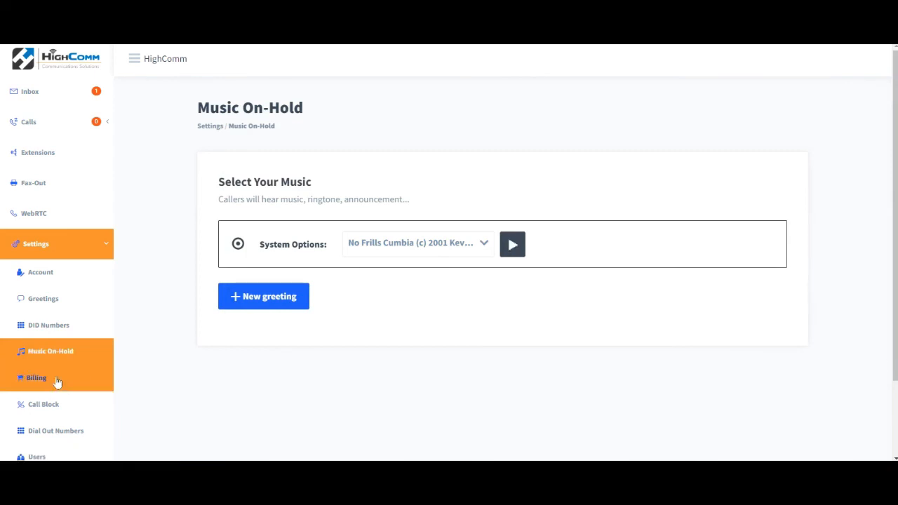
drag(895, 223, 896, 290)
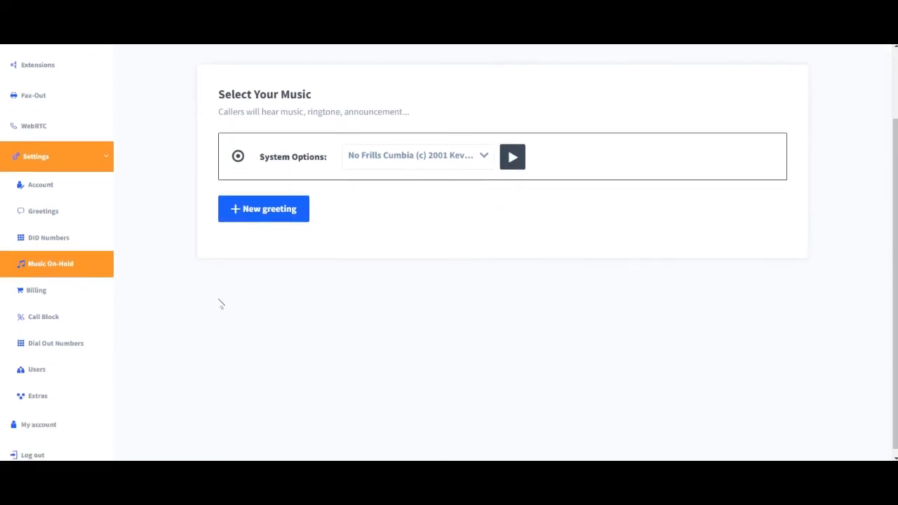
Open the Billing settings page and highlight the account balance line.
click(51, 293)
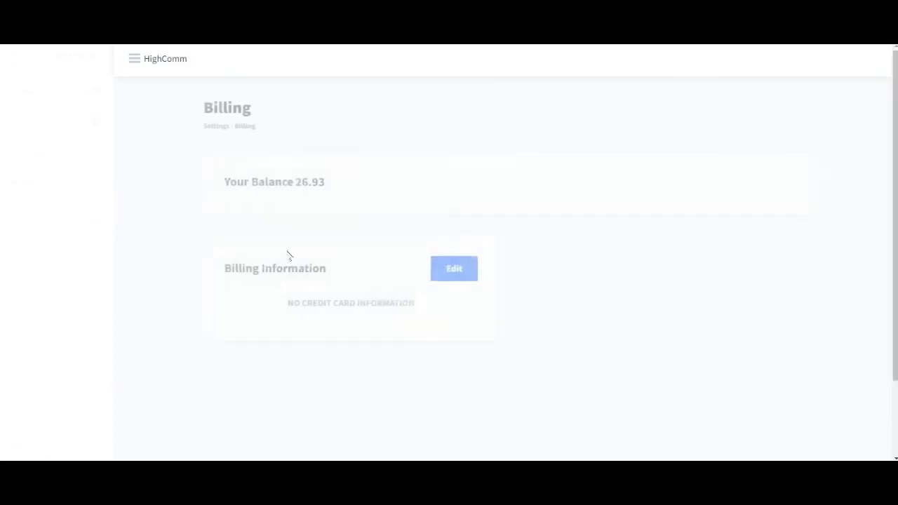
triple_click(254, 184)
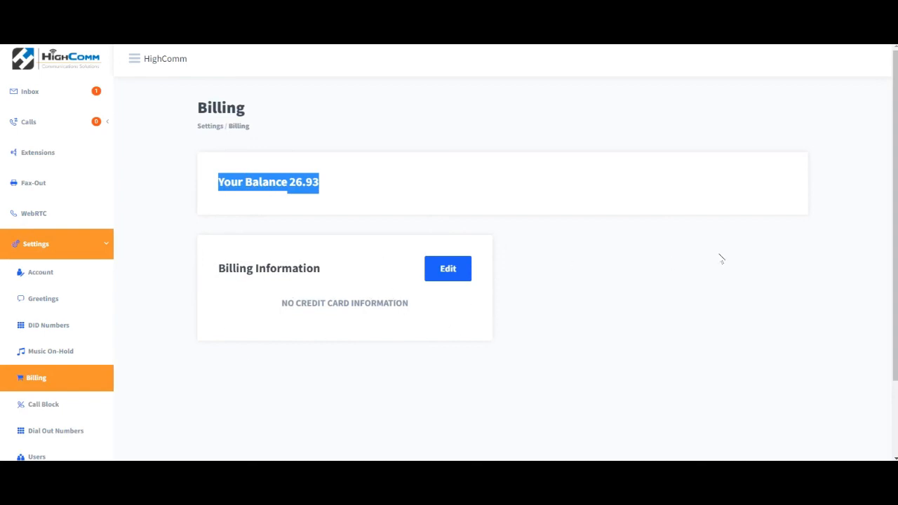
scroll(631, 315, down, 2)
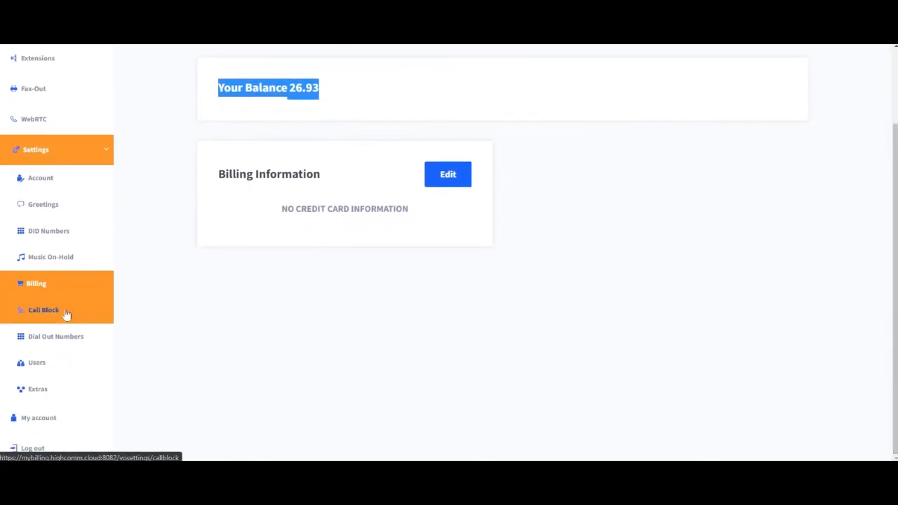
Open the Call Block settings and scroll through the blocked callers, area codes and excluded numbers sections.
click(43, 309)
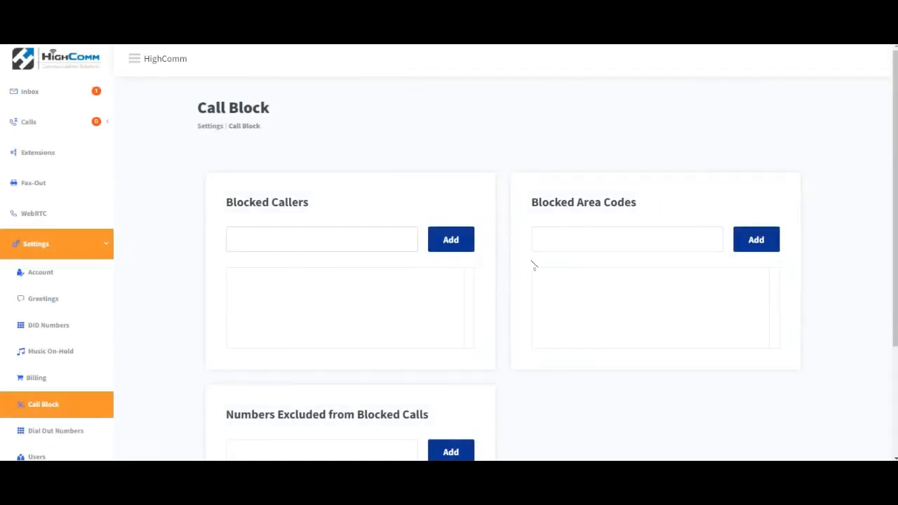
drag(895, 132, 895, 205)
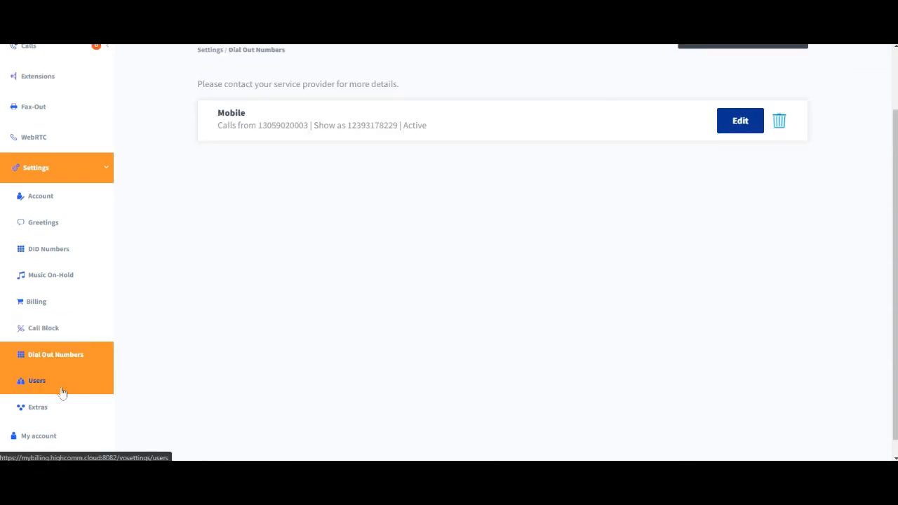
Open the Users page, start adding a user, switch on the Admin option, and close the Add User dialog.
click(61, 390)
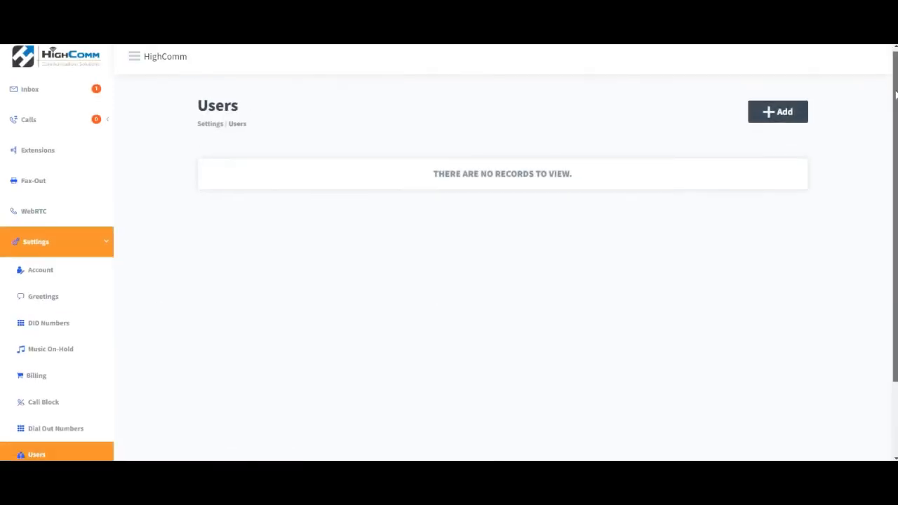
click(784, 100)
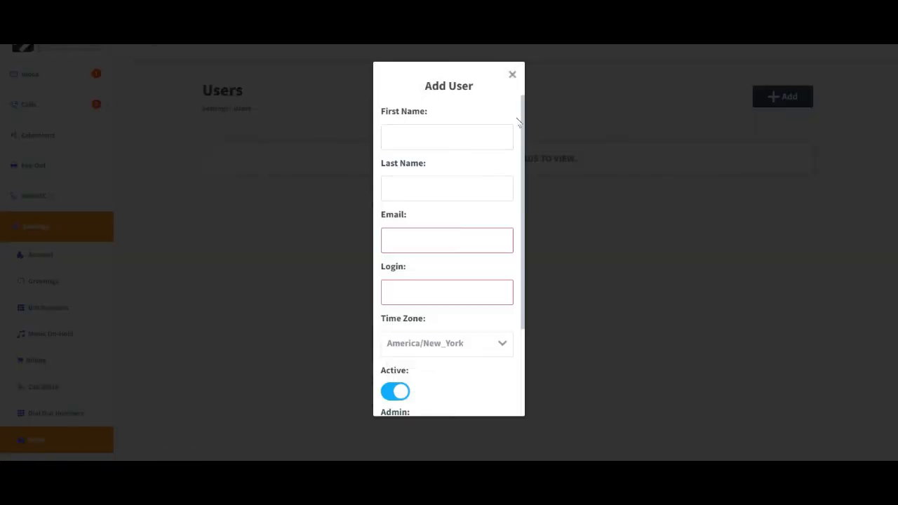
scroll(512, 211, down, 4)
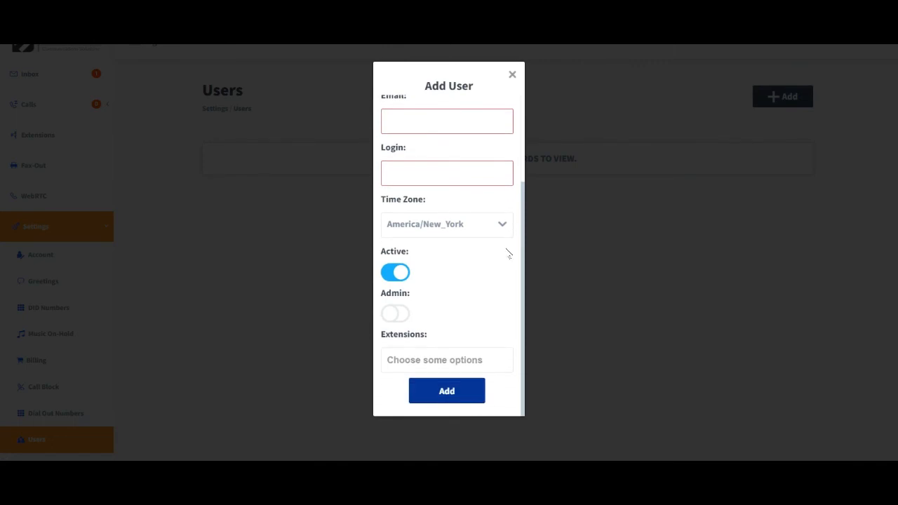
click(390, 317)
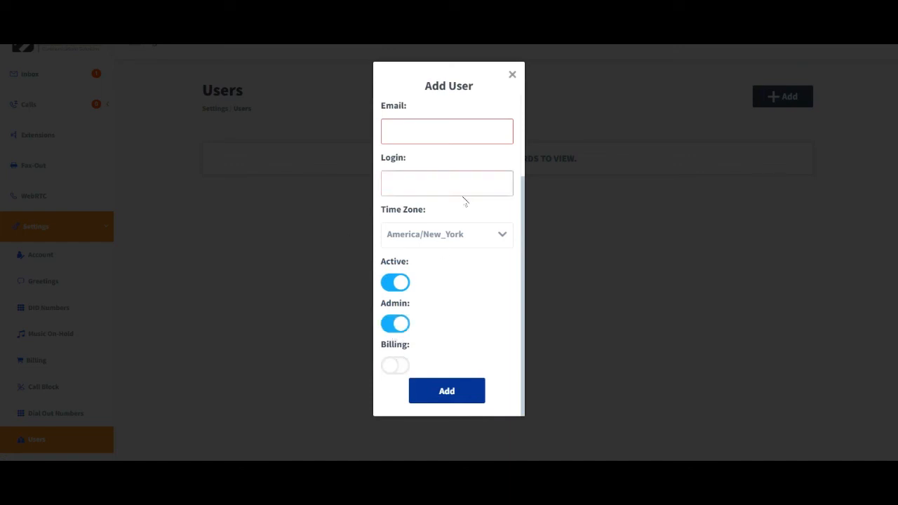
click(513, 74)
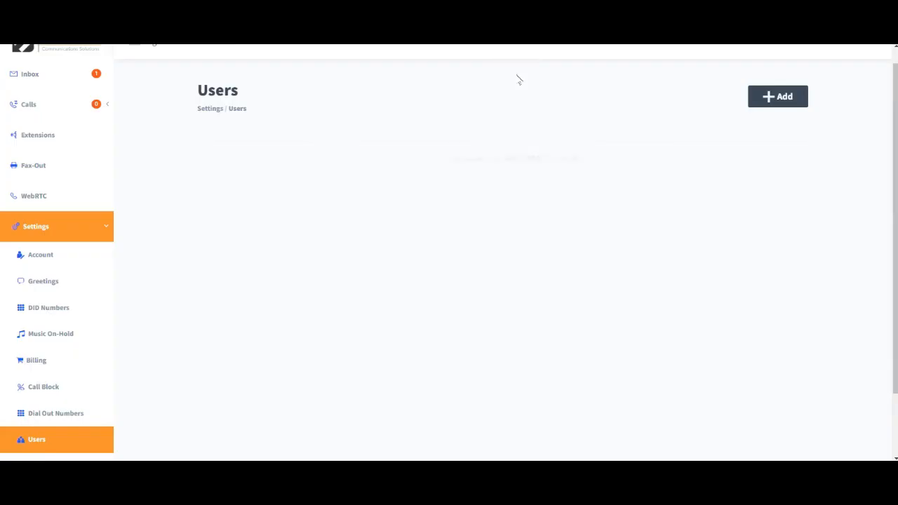
Open the Extras settings page and scroll through the list of available add-on features.
scroll(140, 309, down, 2)
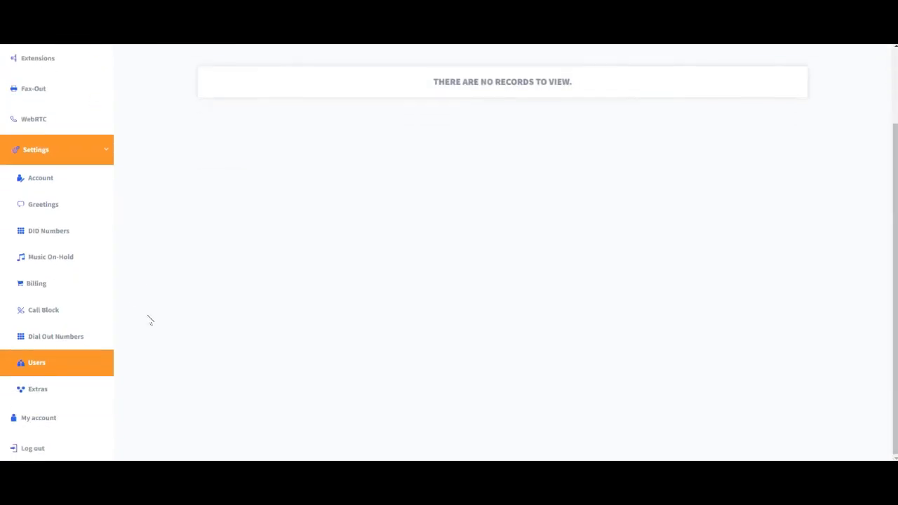
click(59, 394)
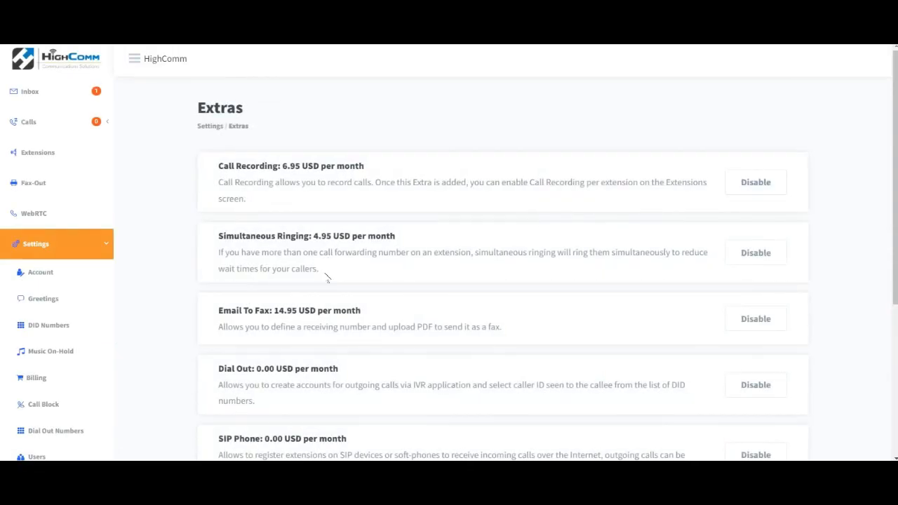
scroll(881, 140, down, 3)
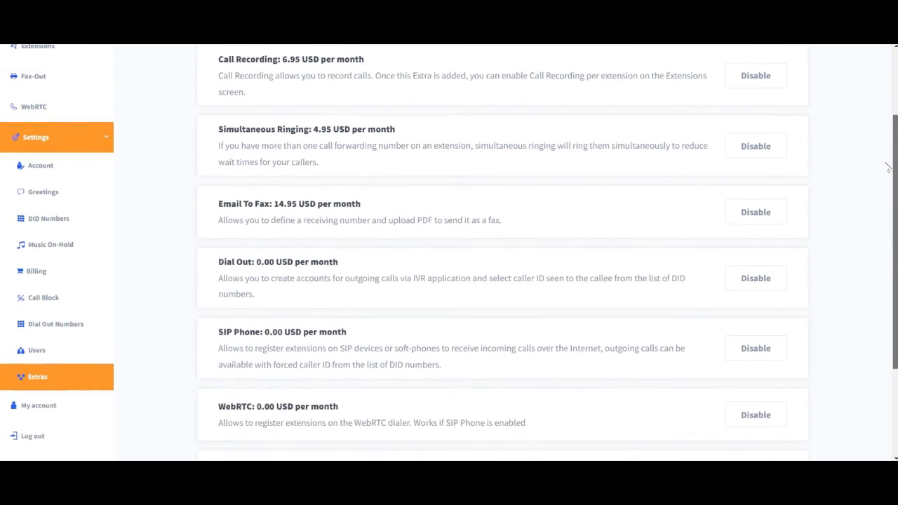
scroll(870, 260, down, 2)
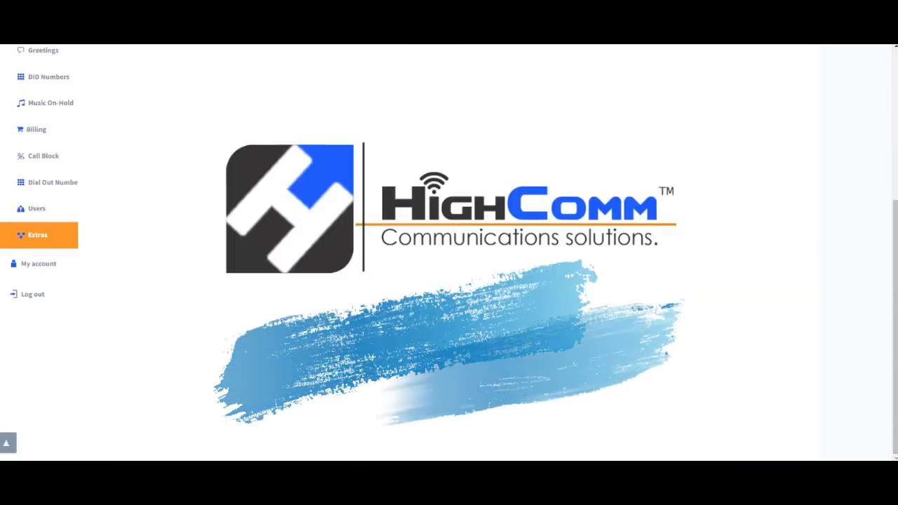